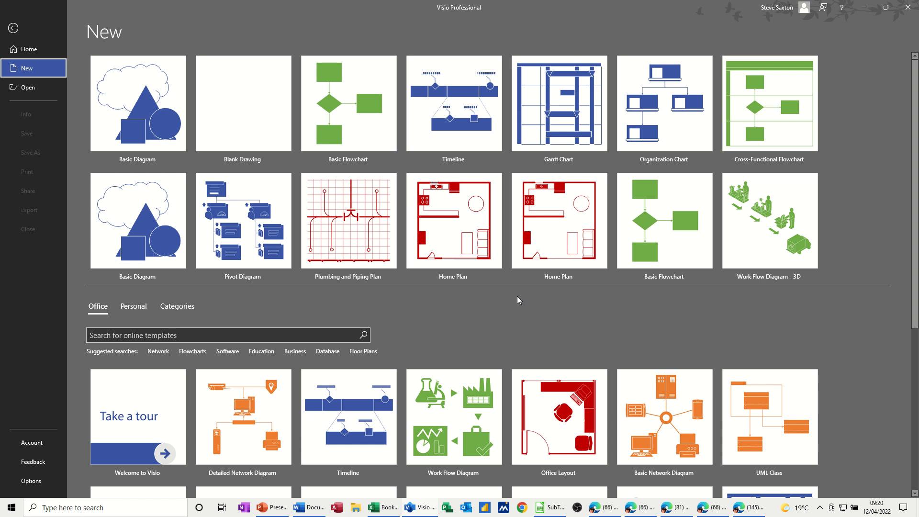
# Create a new drawing from the blank Basic Flowchart template in metric units.
pyautogui.click(357, 136)
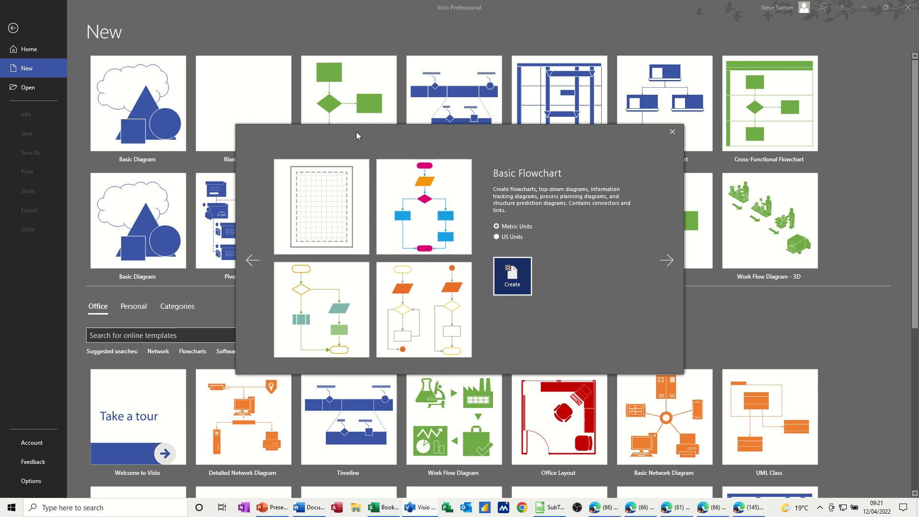
pyautogui.click(423, 199)
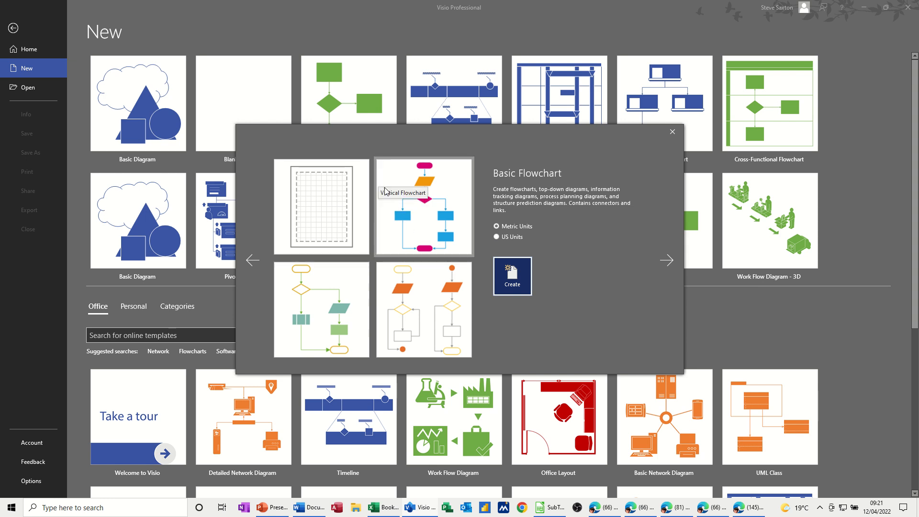
pyautogui.doubleClick(316, 203)
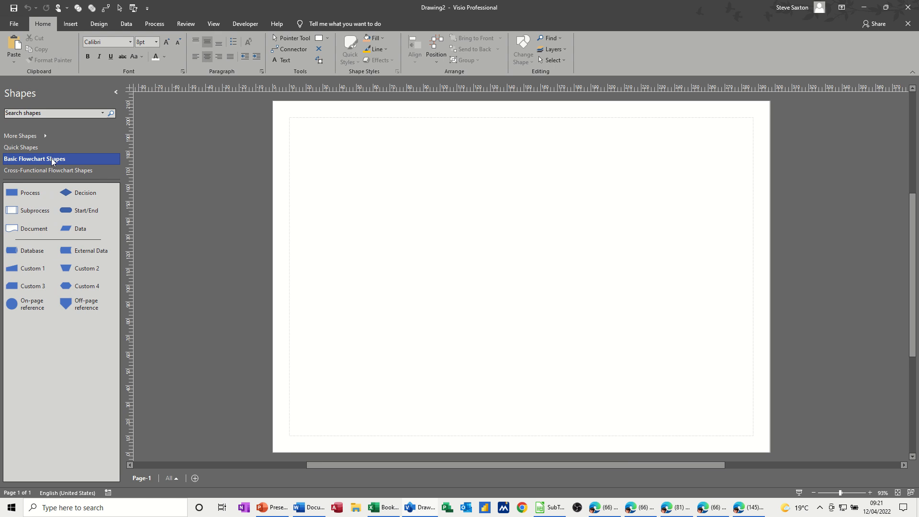
# Place a Start/End shape from the Basic Flowchart Shapes near the top centre of the page.
pyautogui.click(16, 172)
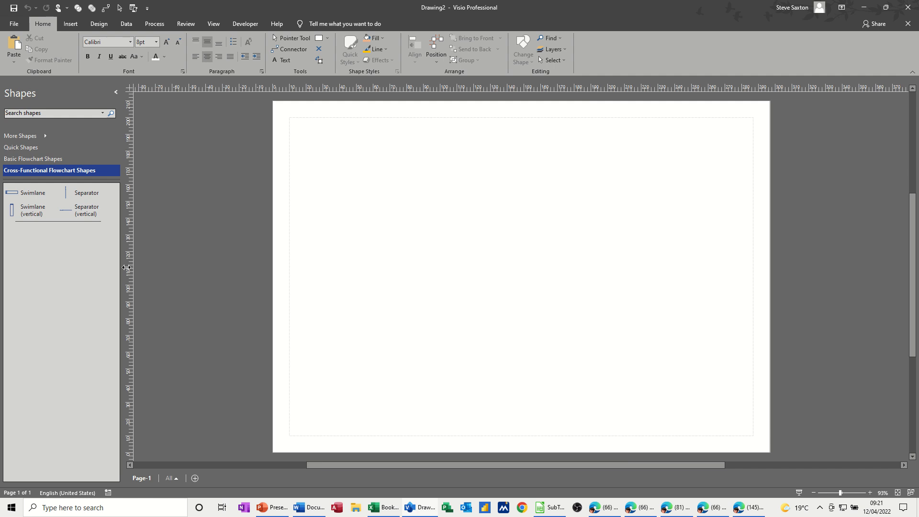
pyautogui.click(38, 160)
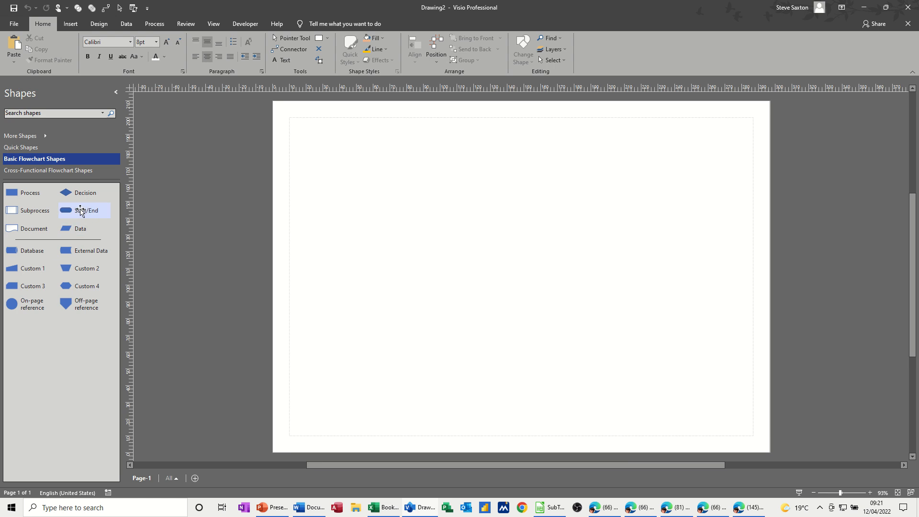
pyautogui.moveTo(80, 211); pyautogui.dragTo(493, 137)
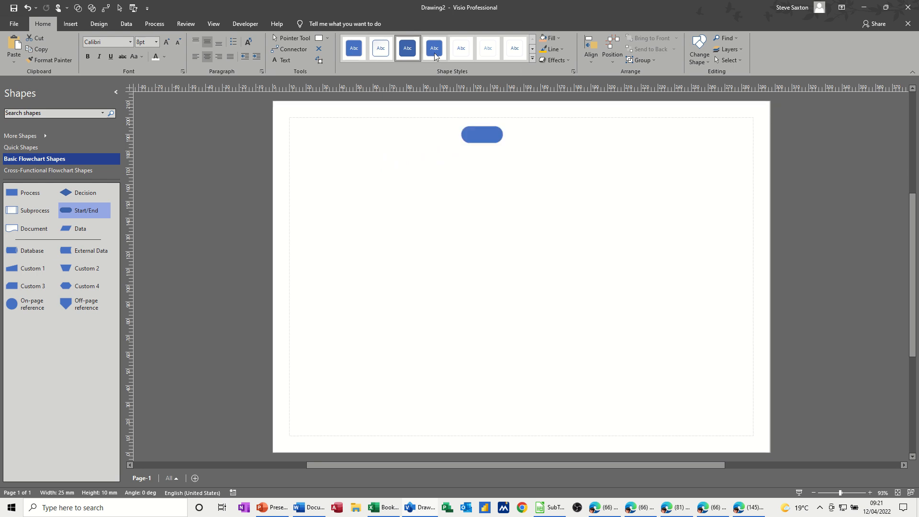
# Add a connected chain of two Process shapes and a Decision shape below the Start/End shape.
pyautogui.click(283, 50)
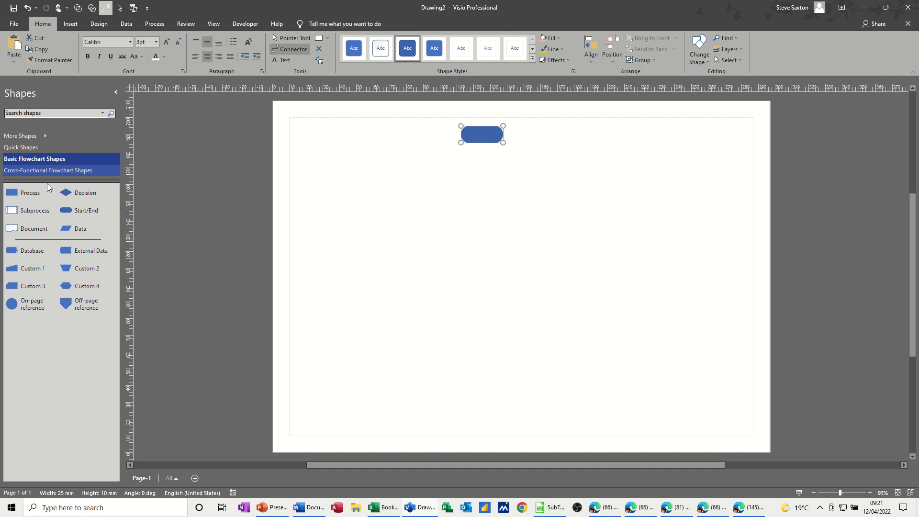
pyautogui.moveTo(23, 198); pyautogui.dragTo(483, 179)
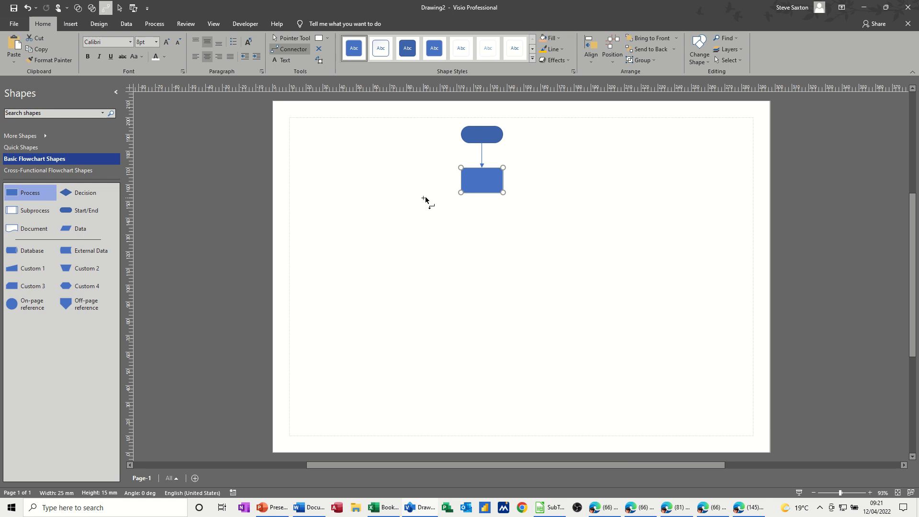
pyautogui.moveTo(478, 204)
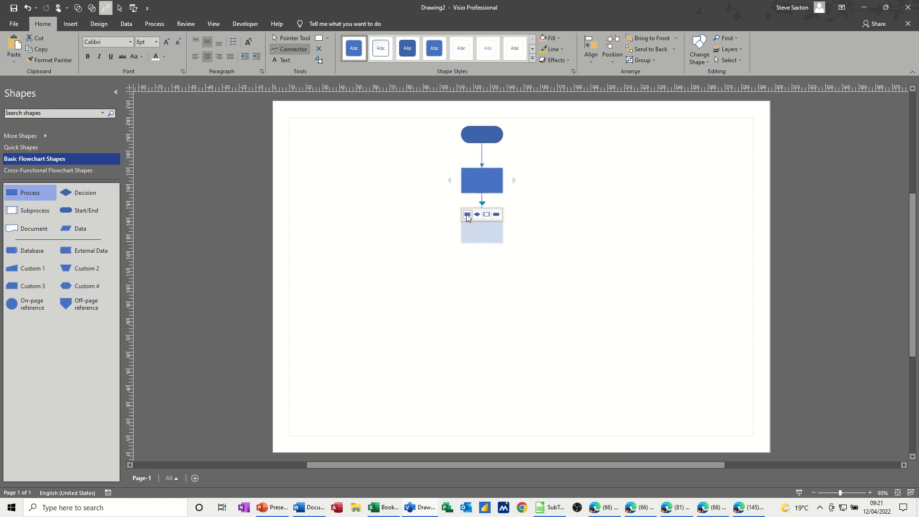
pyautogui.click(468, 214)
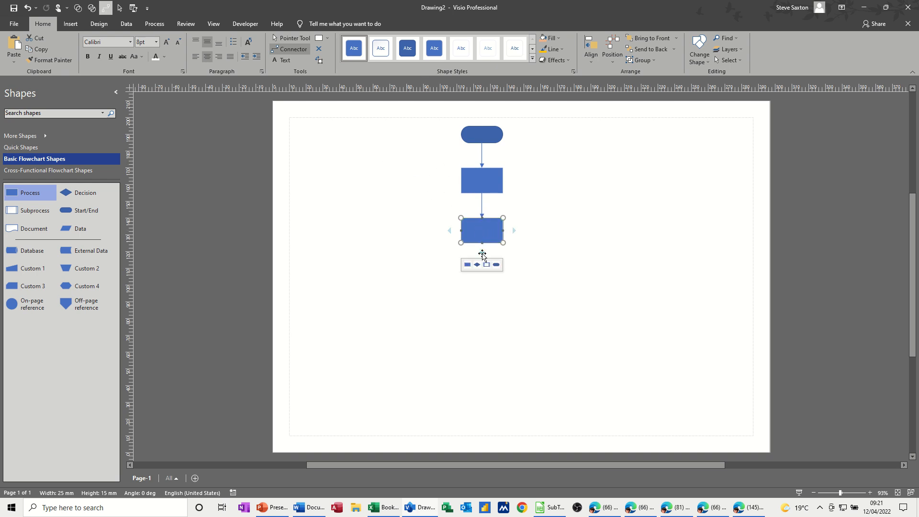
pyautogui.click(478, 266)
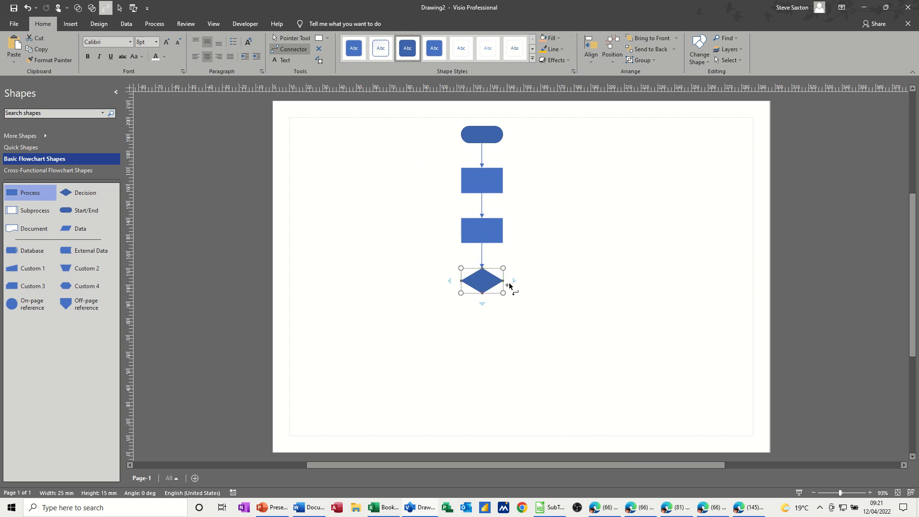
# Branch a Process shape to the right of the Decision, and continue below it with a connected Process and Start/End shape.
pyautogui.moveTo(515, 281)
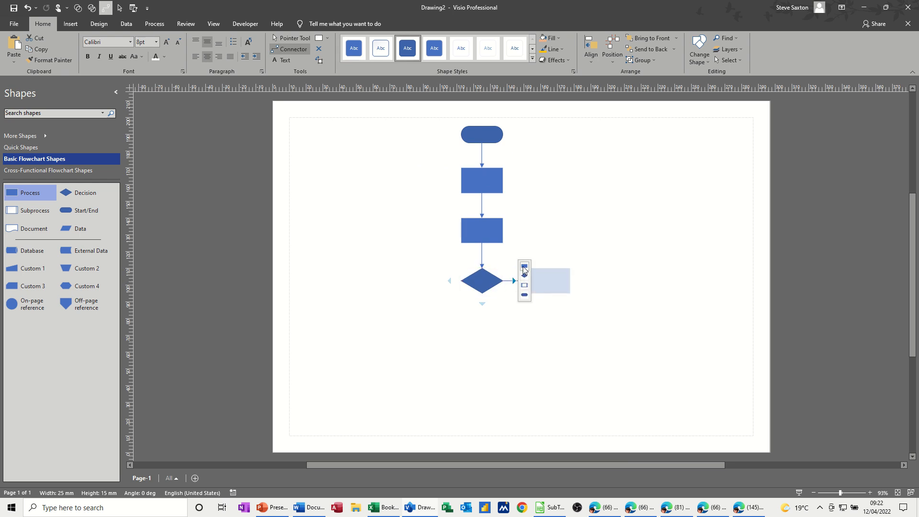
pyautogui.click(525, 268)
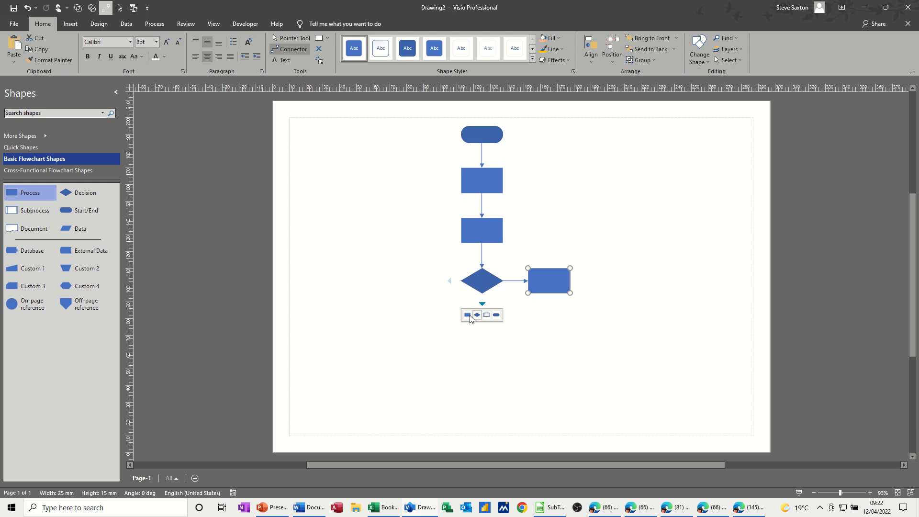
pyautogui.click(469, 316)
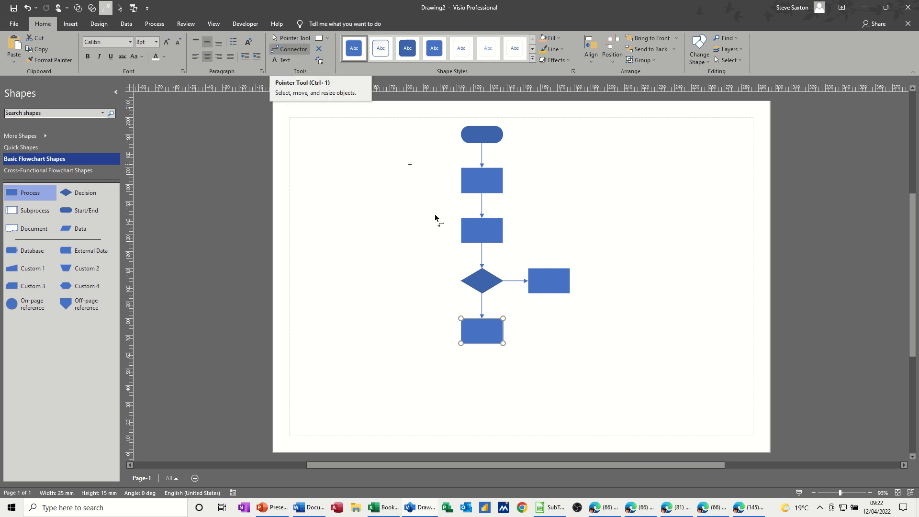
pyautogui.moveTo(481, 344); pyautogui.dragTo(482, 356)
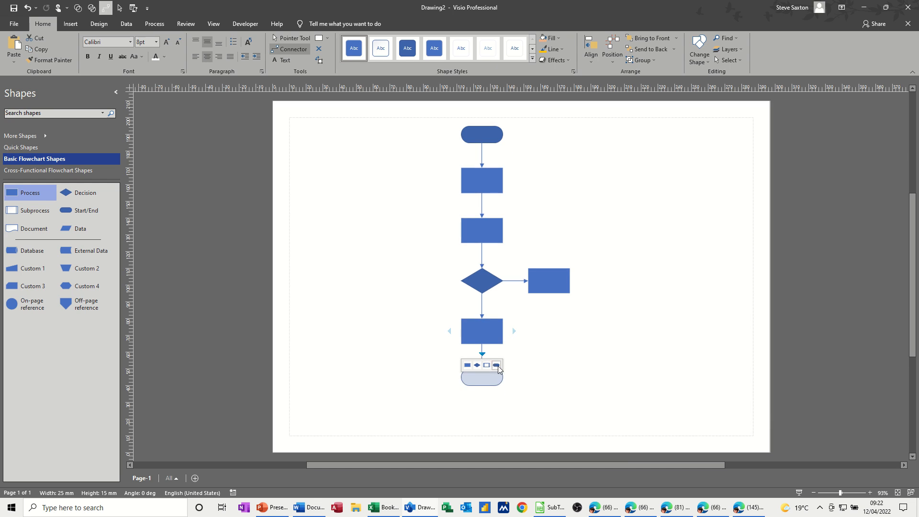
pyautogui.click(496, 365)
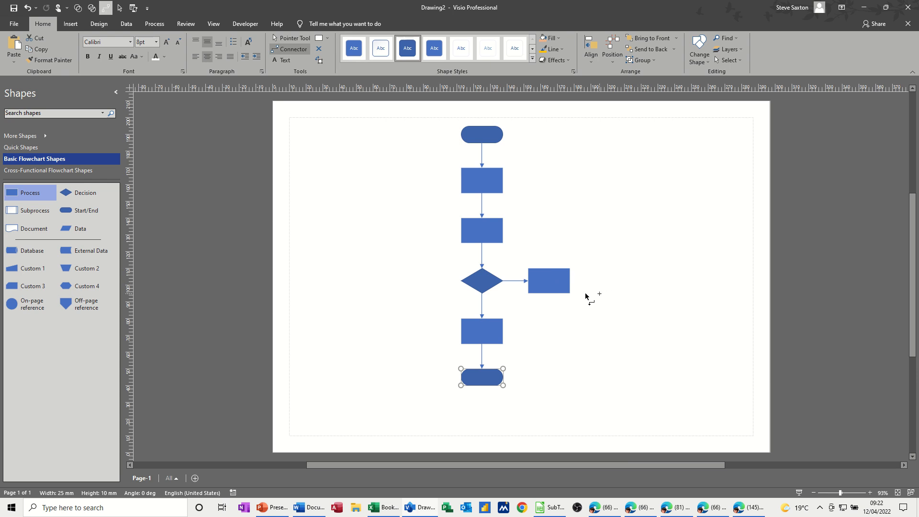
# Draw a connector from the side Process shape's right edge back to the right side of the Process above the Decision.
pyautogui.moveTo(575, 287)
pyautogui.moveTo(571, 282); pyautogui.dragTo(592, 266)
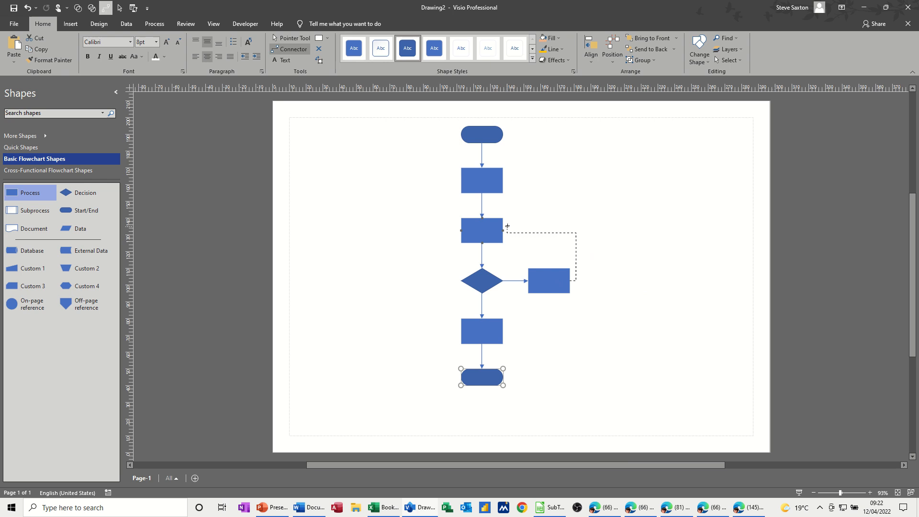
pyautogui.moveTo(505, 228); pyautogui.dragTo(503, 230)
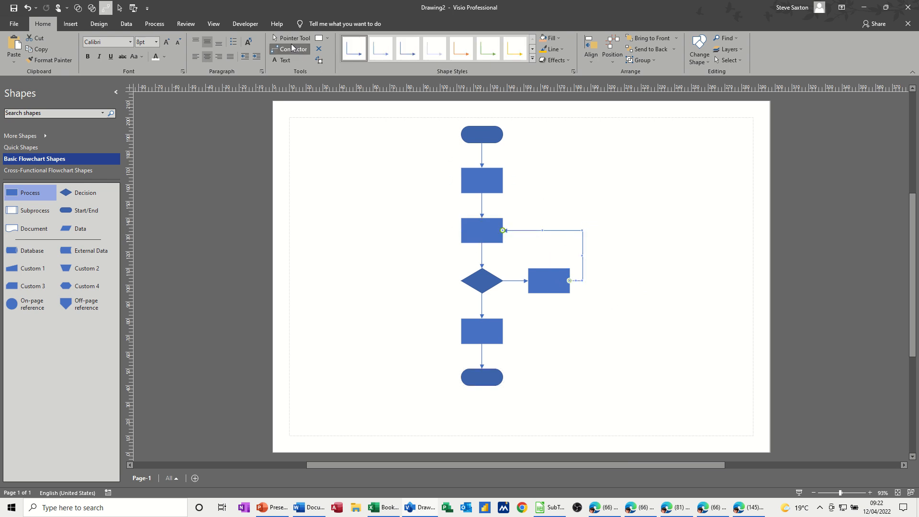
# Label the Start/End shape at the top of the flowchart "Induction".
pyautogui.click(287, 40)
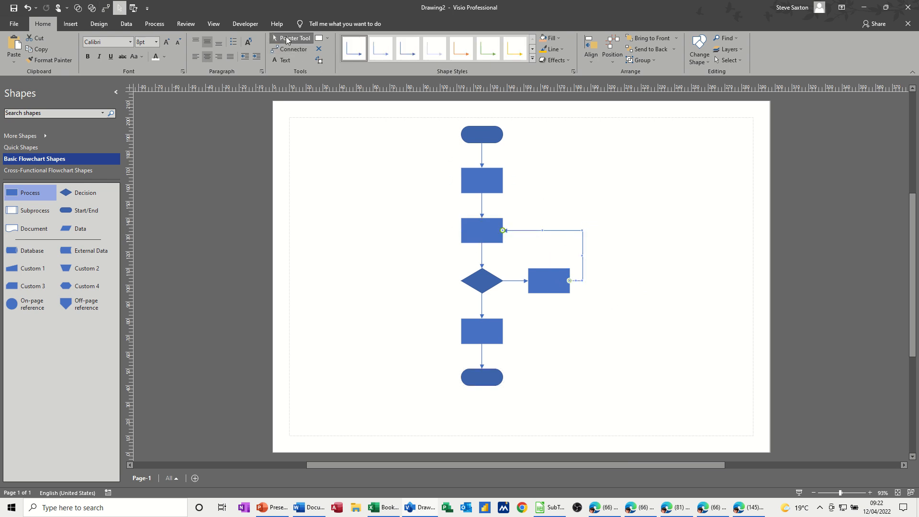
pyautogui.click(478, 135)
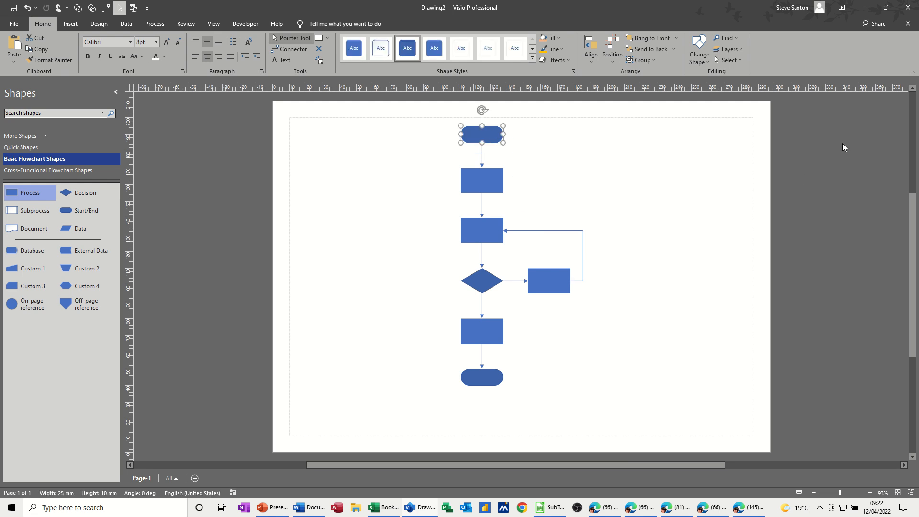
pyautogui.write('Inductio')
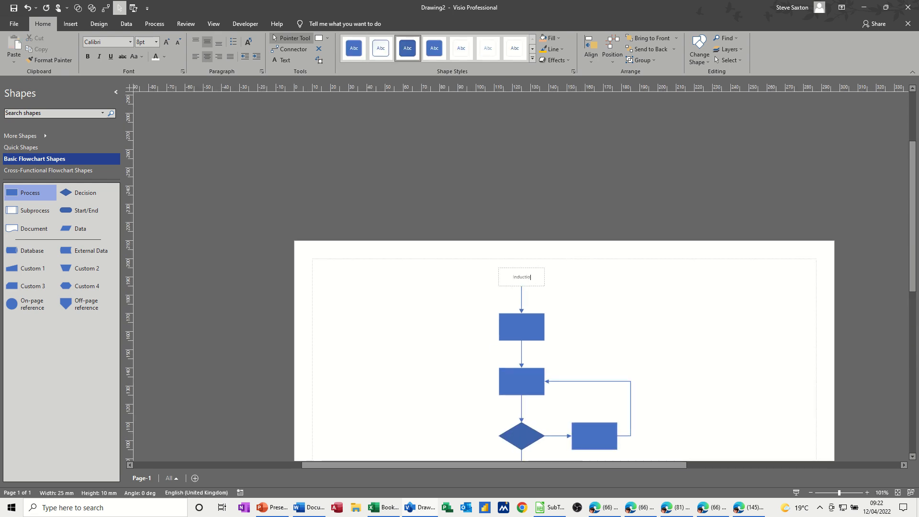
pyautogui.write('n')
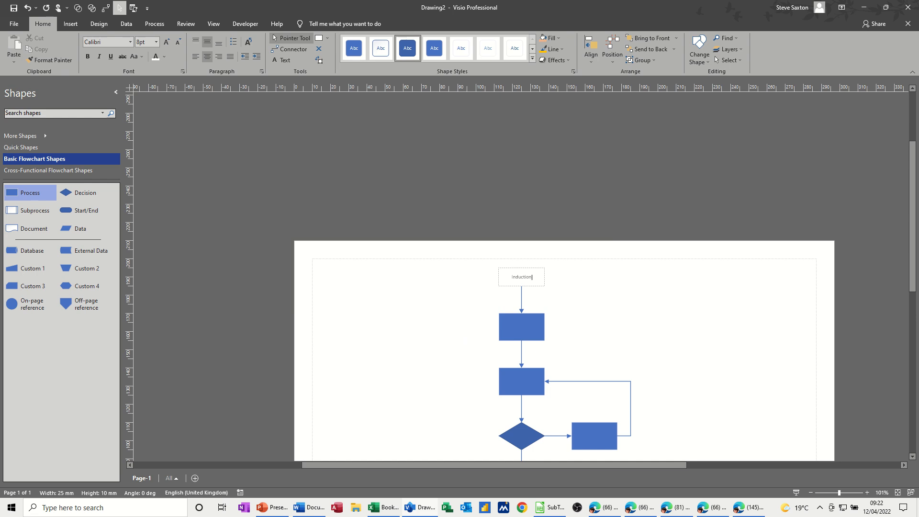
# Label the two Process shapes below Induction "Admin" and "Finance", from top to bottom.
pyautogui.click(529, 320)
pyautogui.write('Admin')
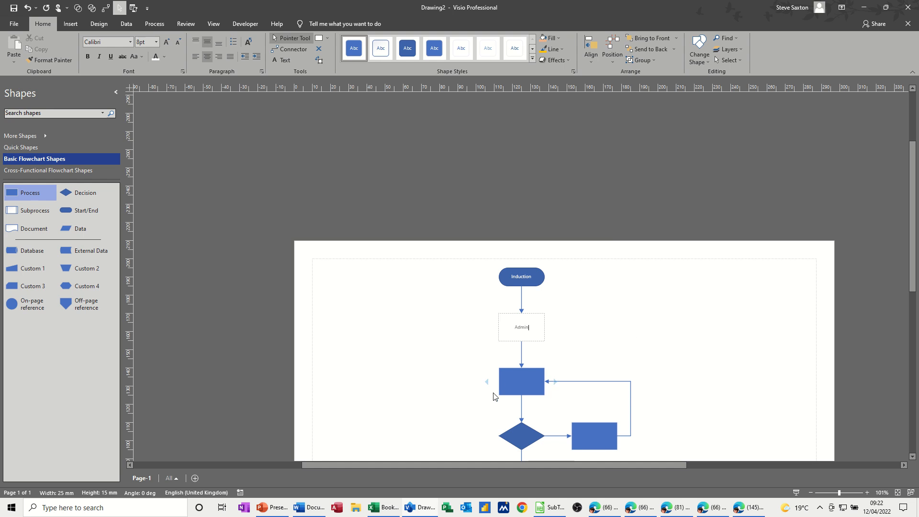
pyautogui.click(515, 382)
pyautogui.write('Finace')
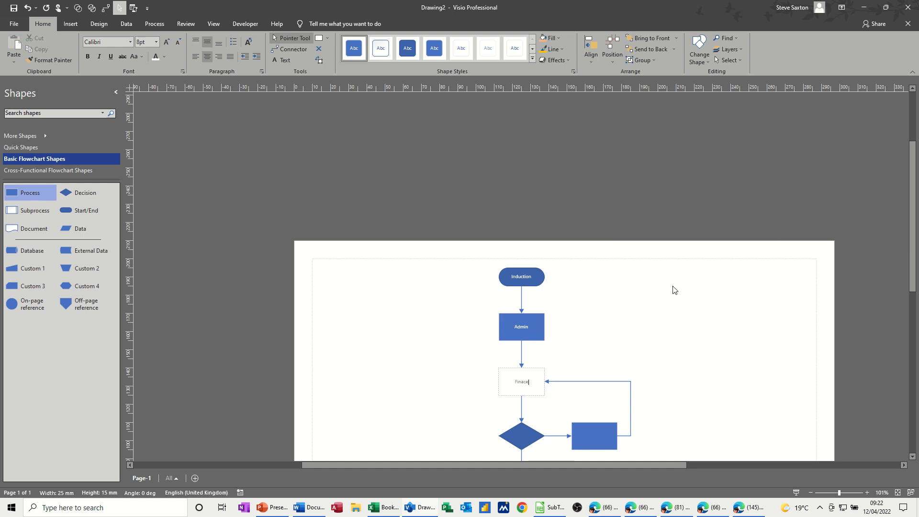
pyautogui.scroll(-3, 645, 302)
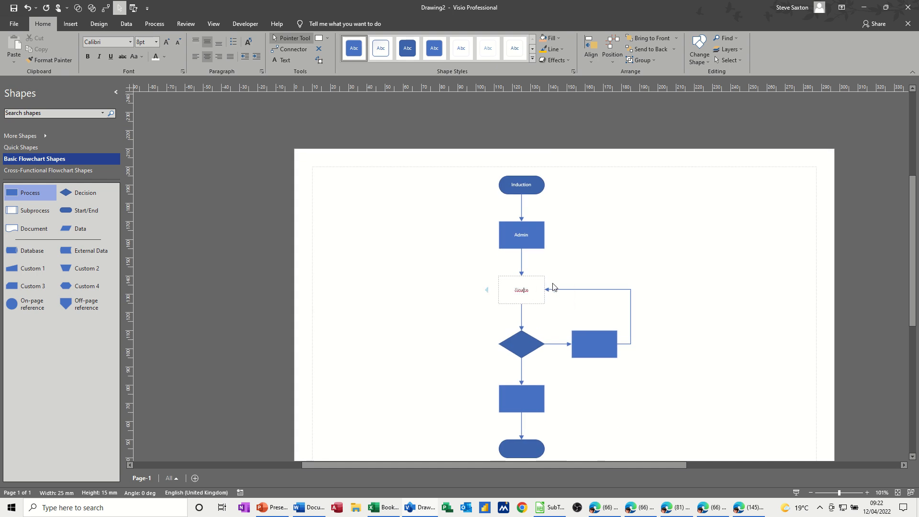
# Label the Decision's connector to the side Process "No" and its downward connector "Yes".
pyautogui.click(526, 343)
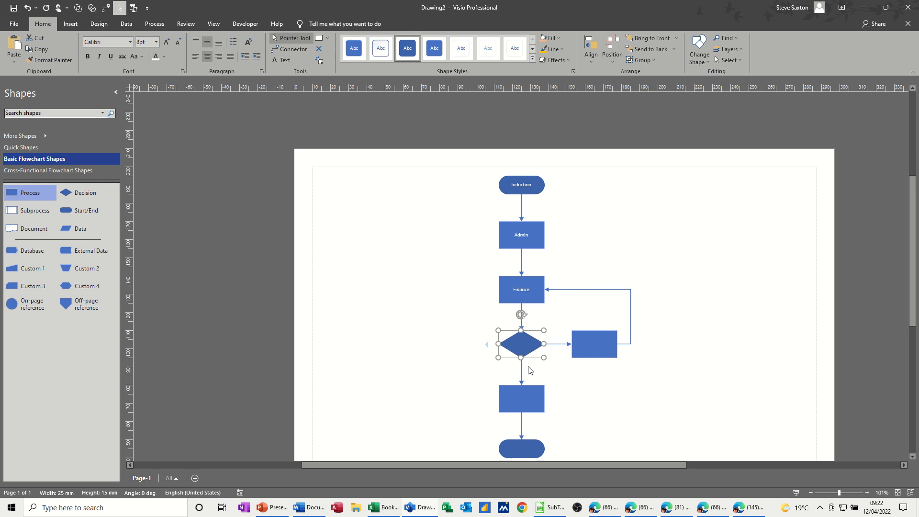
pyautogui.doubleClick(557, 344)
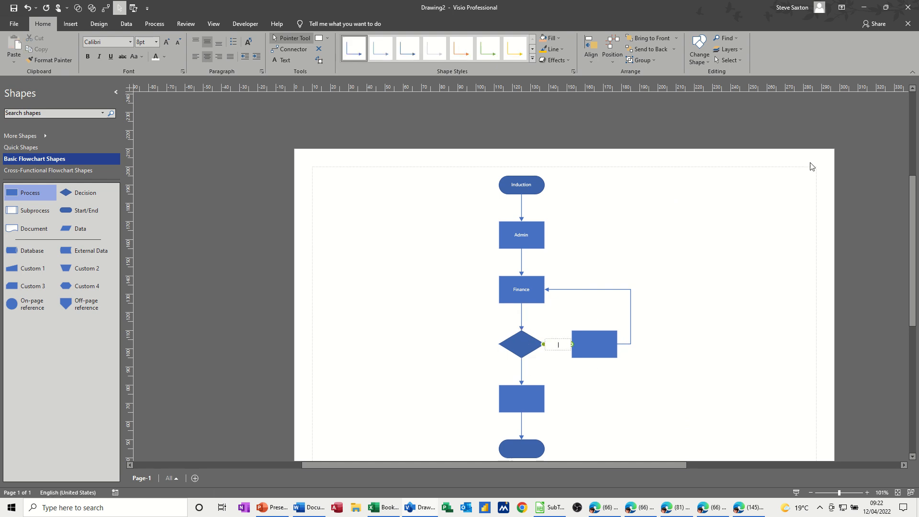
pyautogui.write('No')
pyautogui.doubleClick(519, 371)
pyautogui.write('Yes')
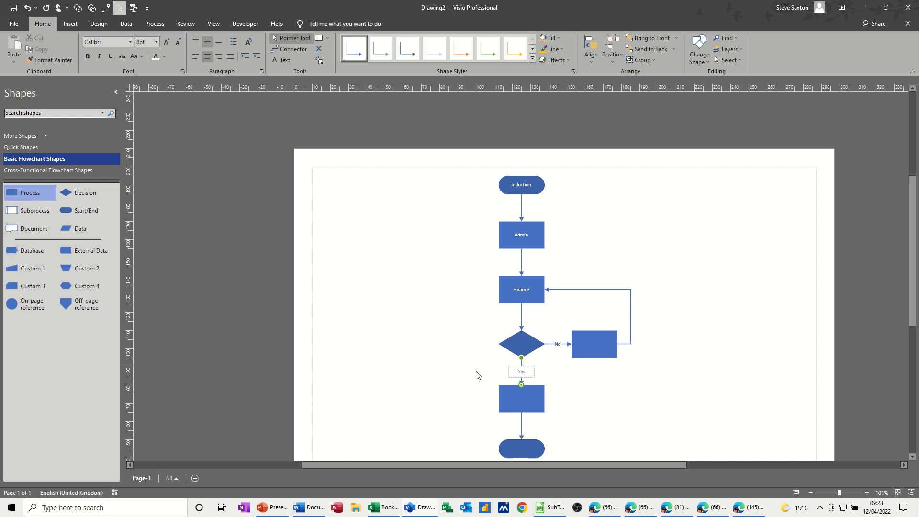
# Label the Decision shape "Pay roll" and the Process shape beside it "Review Docs".
pyautogui.click(525, 344)
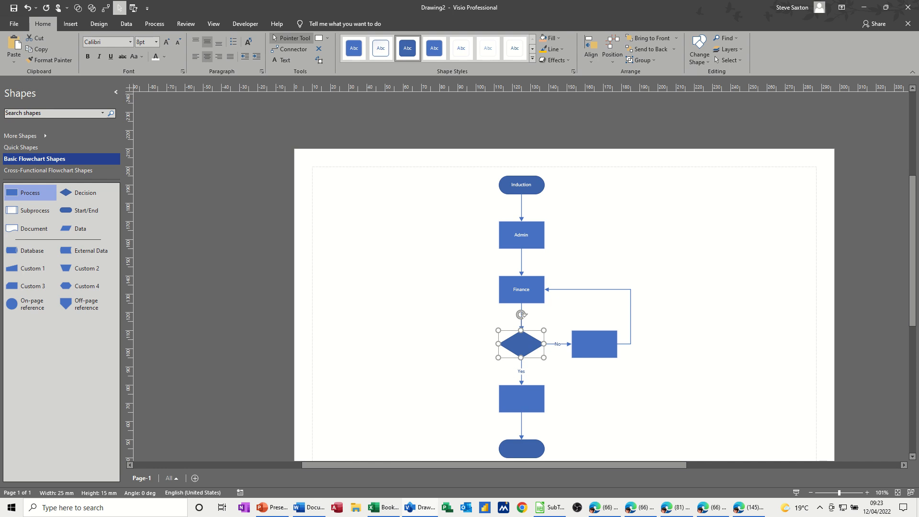
pyautogui.write('Pay roll')
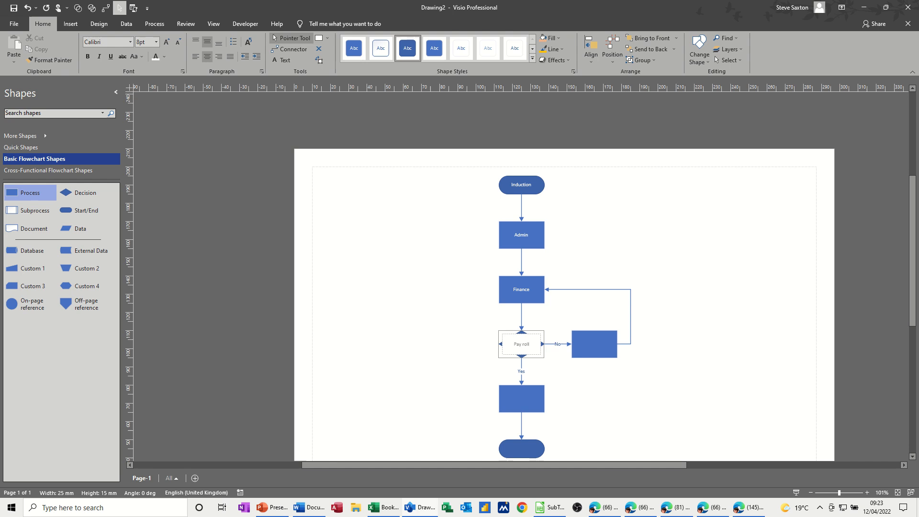
pyautogui.click(580, 345)
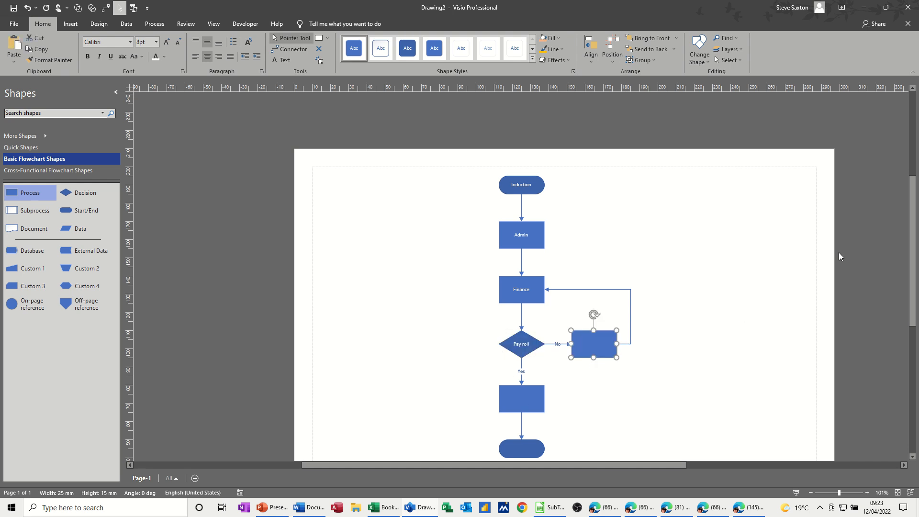
pyautogui.write('R')
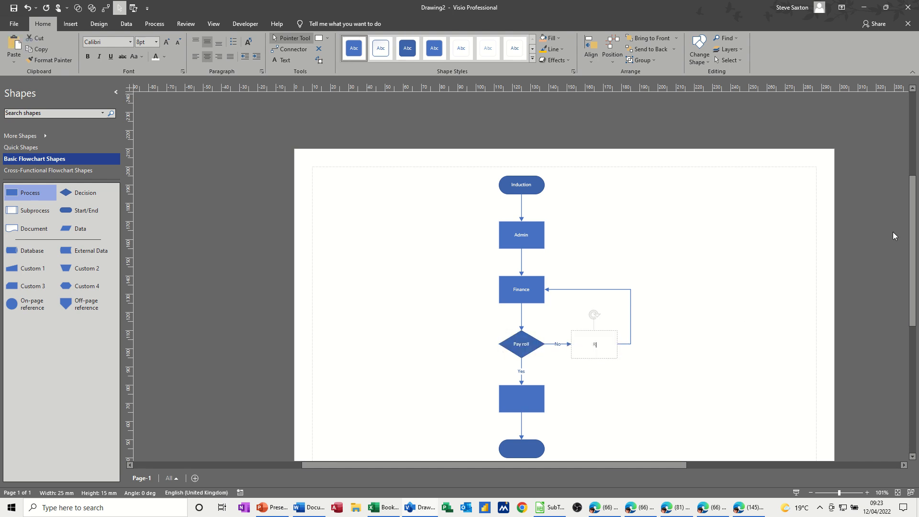
pyautogui.write('eview Docs')
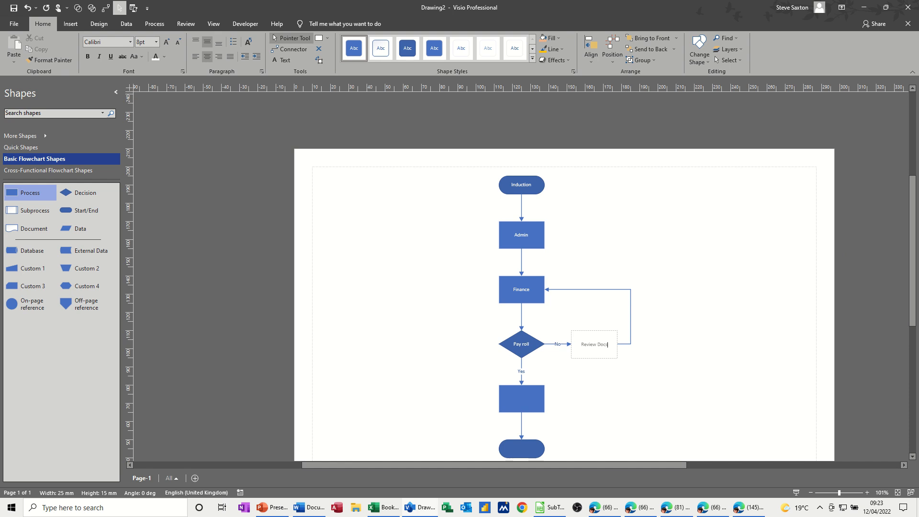
# Label the Process shape below the Pay roll decision "Sales".
pyautogui.click(517, 406)
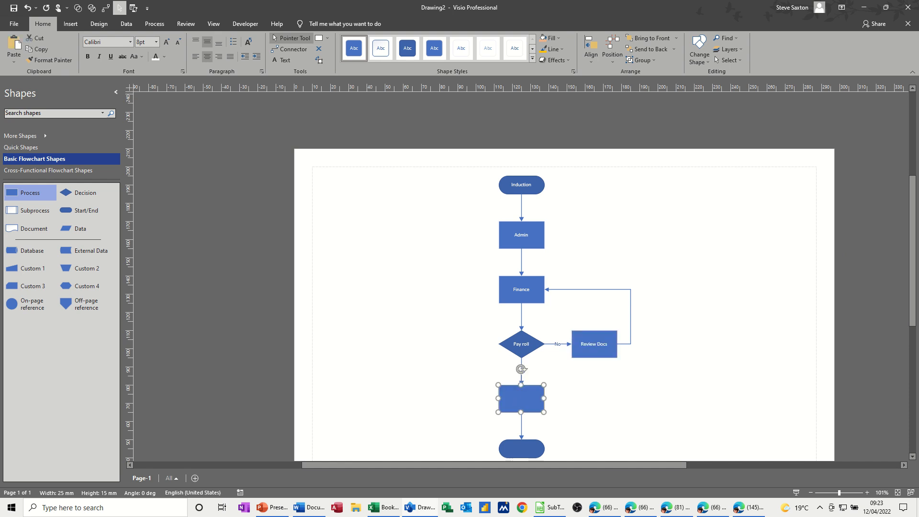
pyautogui.write('Sales')
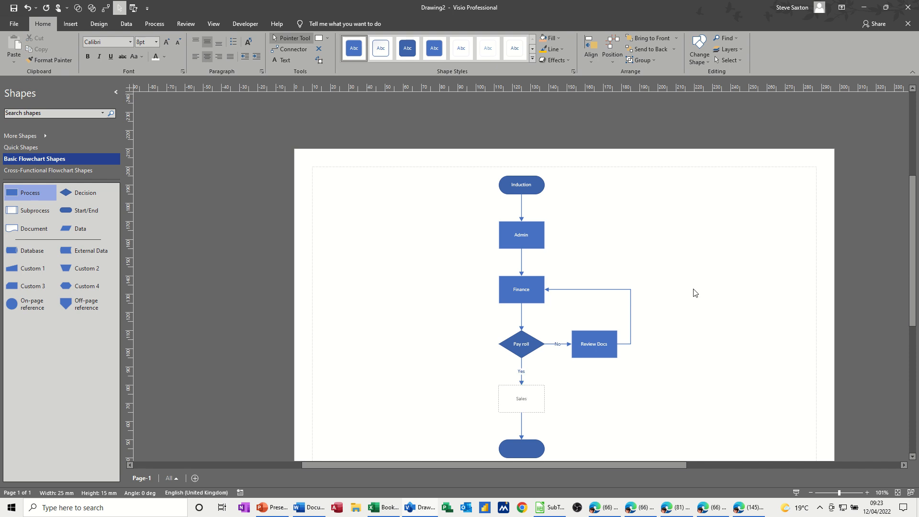
# Label the Start/End shape at the bottom of the flowchart "Complete".
pyautogui.scroll(-2, 670, 316)
pyautogui.click(530, 387)
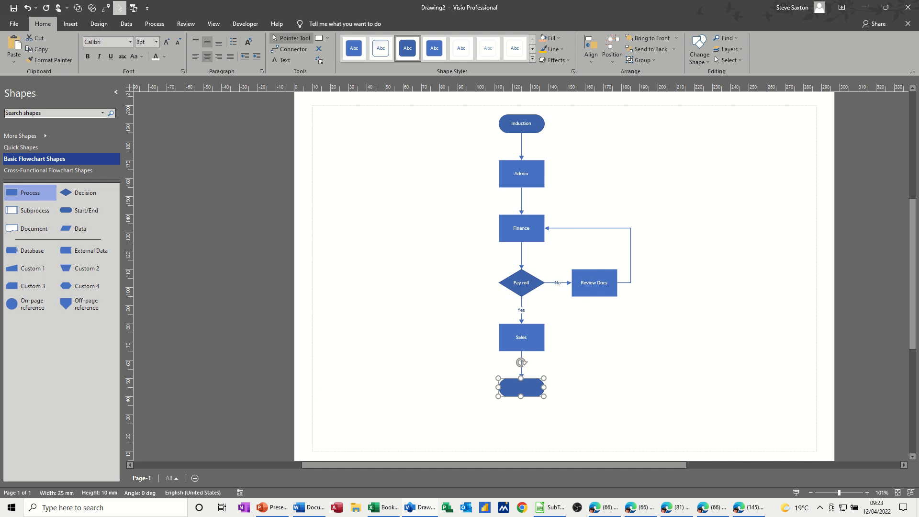
pyautogui.write('Complete')
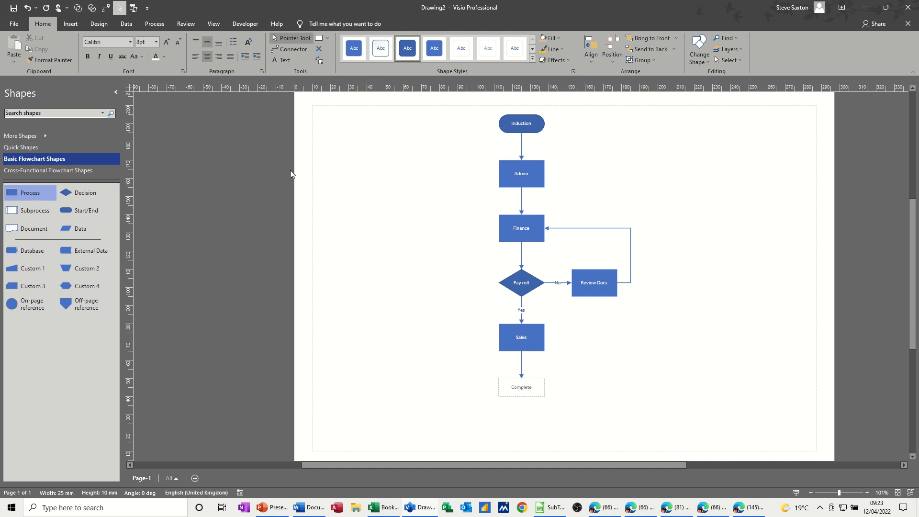
pyautogui.click(337, 187)
pyautogui.scroll(2, 476, 210)
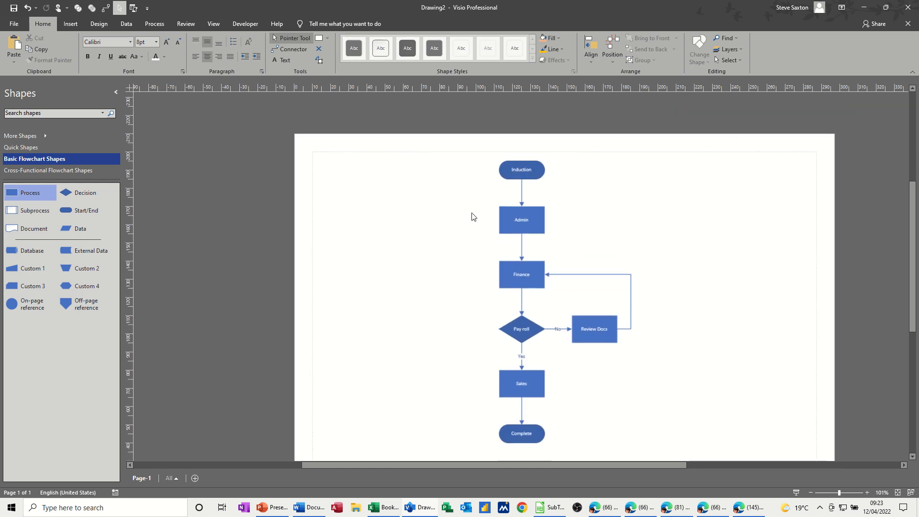
pyautogui.scroll(-2, 415, 200)
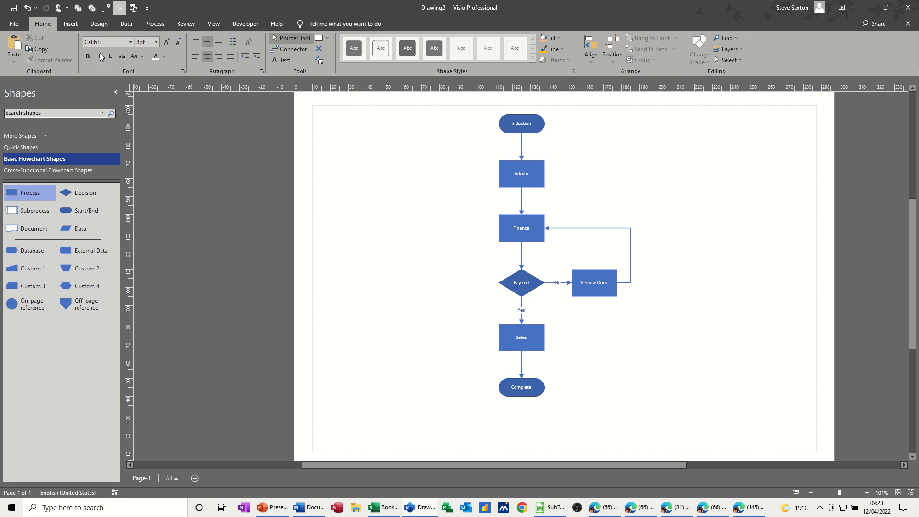
# Add the border and title design that has a solid title bar, a date box and a page number.
pyautogui.click(99, 24)
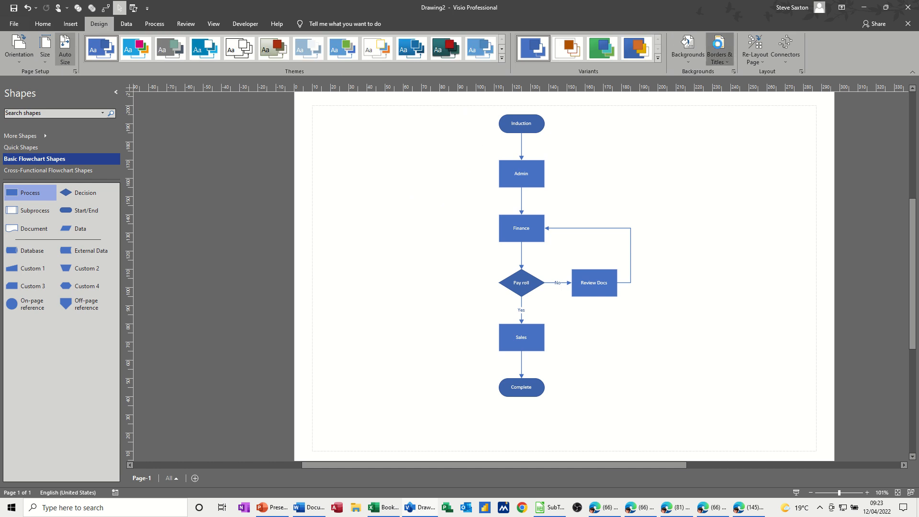
pyautogui.click(719, 47)
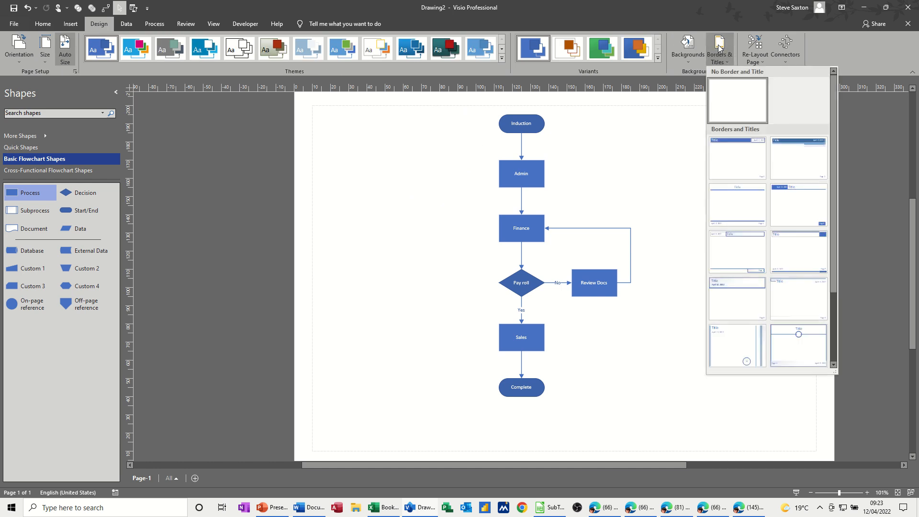
pyautogui.click(736, 165)
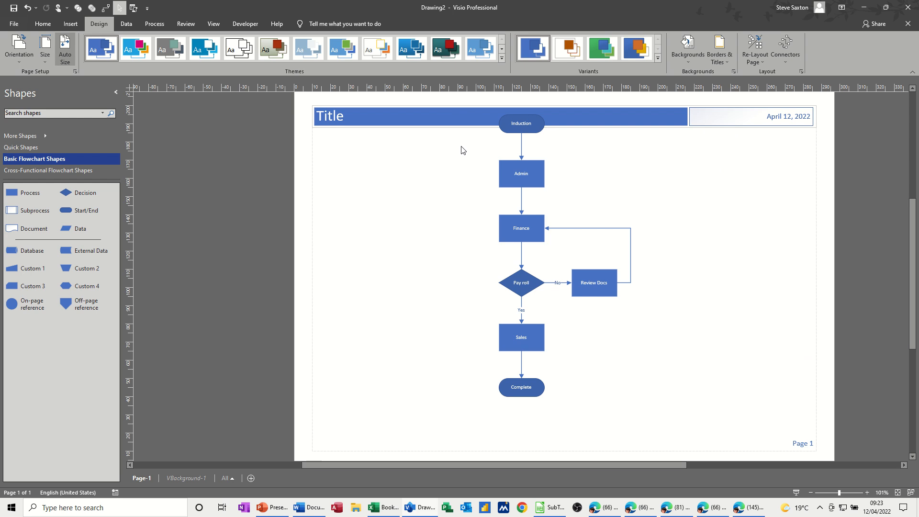
# Move the entire flowchart down and slightly left so the Induction shape sits clear of the title bar.
pyautogui.hotkey('ctrl', 'a')
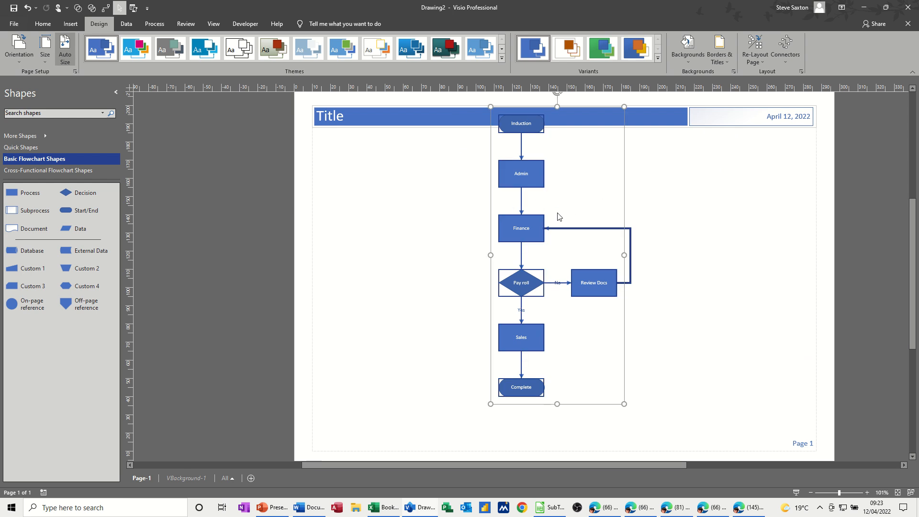
pyautogui.moveTo(490, 283)
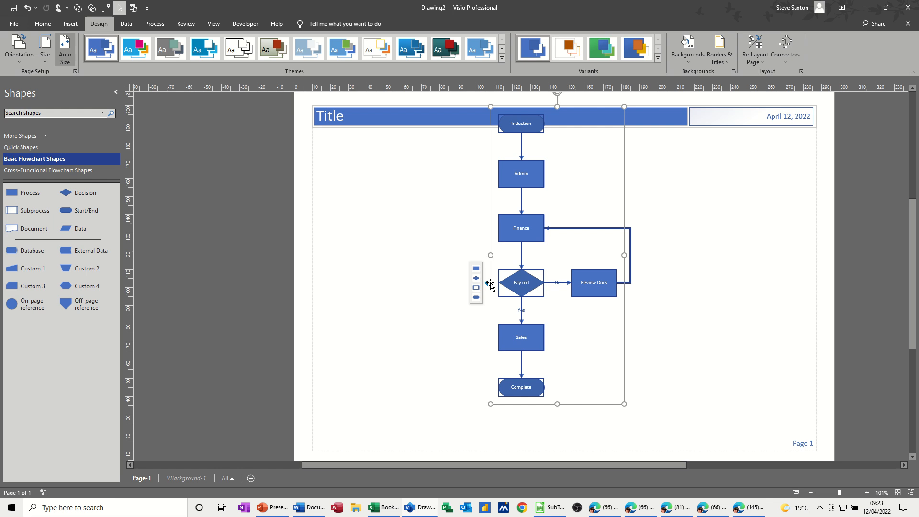
pyautogui.moveTo(491, 284); pyautogui.dragTo(480, 308)
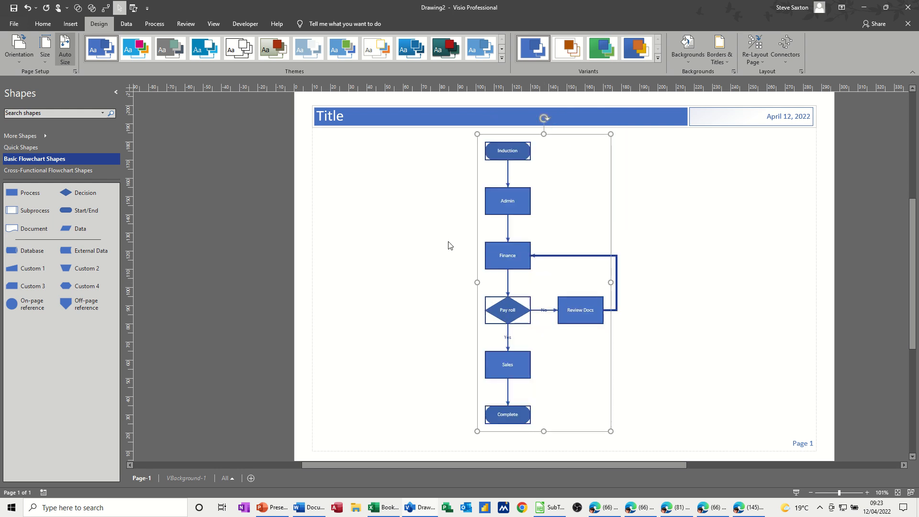
pyautogui.click(713, 251)
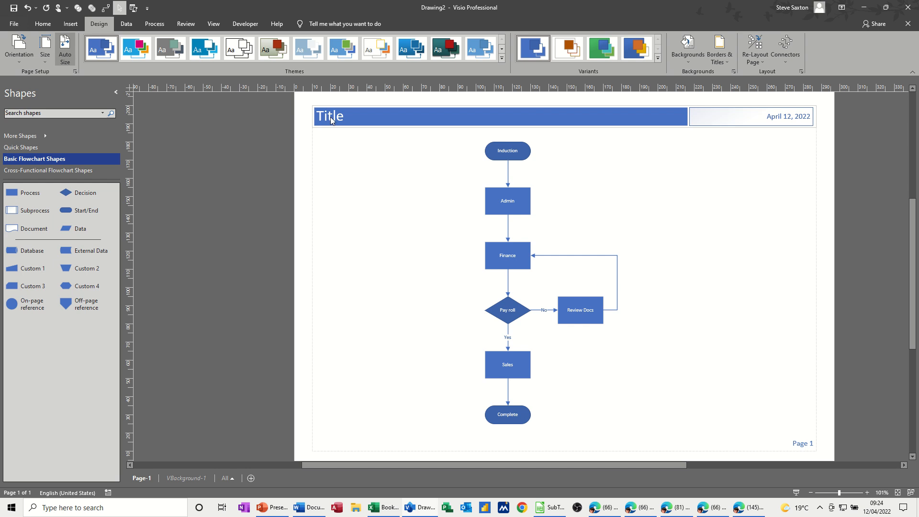
# Change the title on the VBackground-1 page to "Induction" and return to Page-1.
pyautogui.click(174, 479)
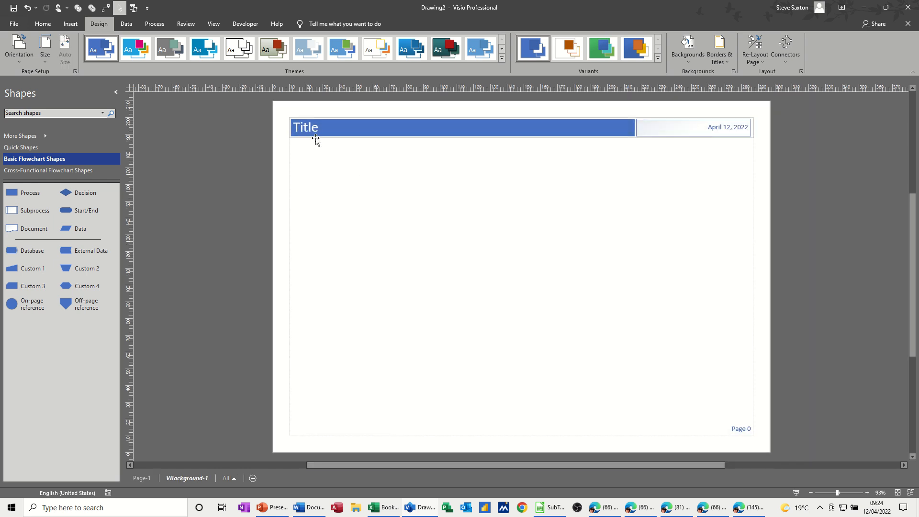
pyautogui.click(305, 131)
pyautogui.doubleClick(305, 131)
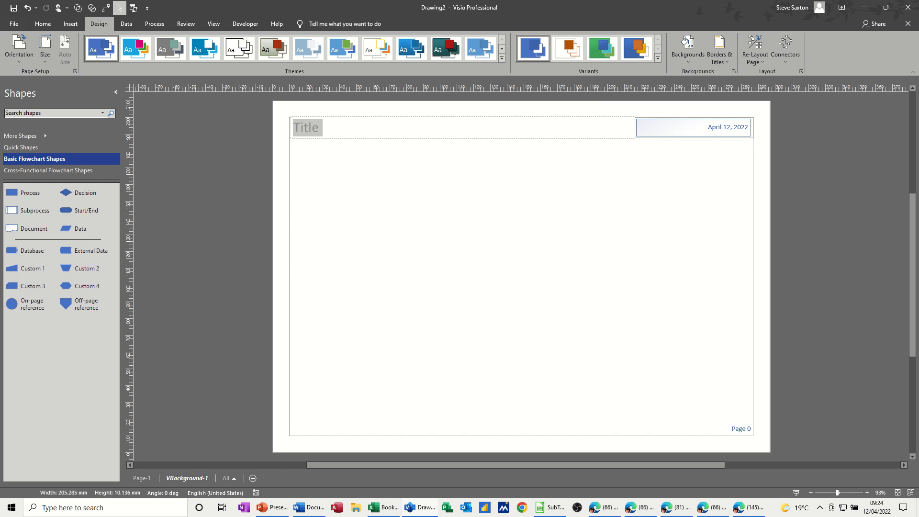
pyautogui.write('Inducto')
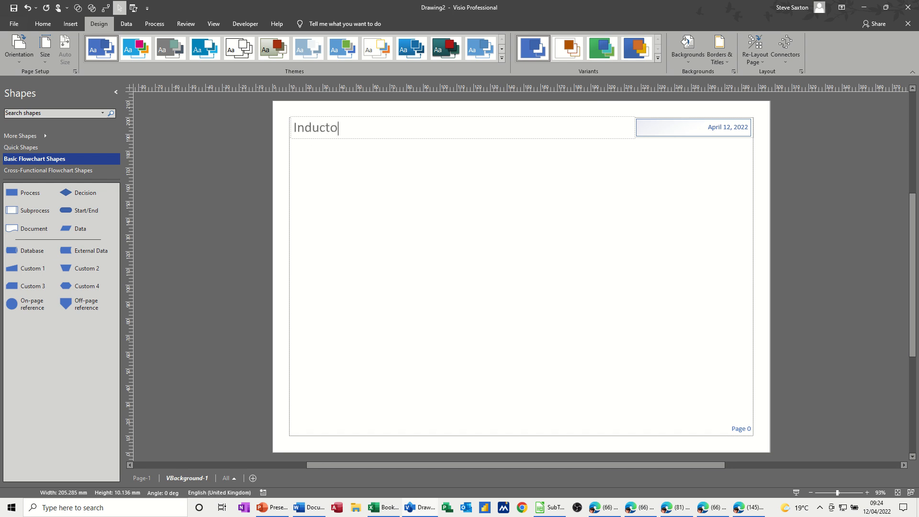
pyautogui.press('BackSpace')
pyautogui.write('ion')
pyautogui.click(148, 479)
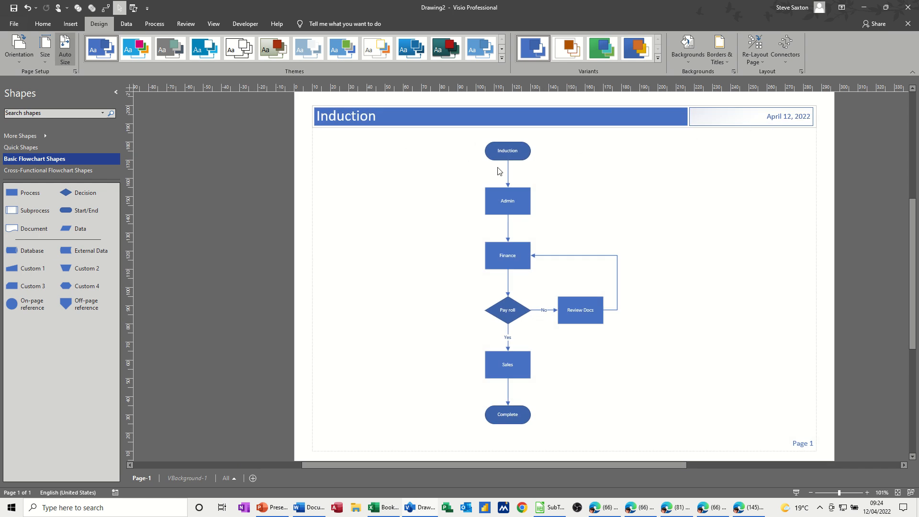
# Apply the world map background, fill it with the standard dark red on VBackground-1, and return to Page-1.
pyautogui.click(680, 63)
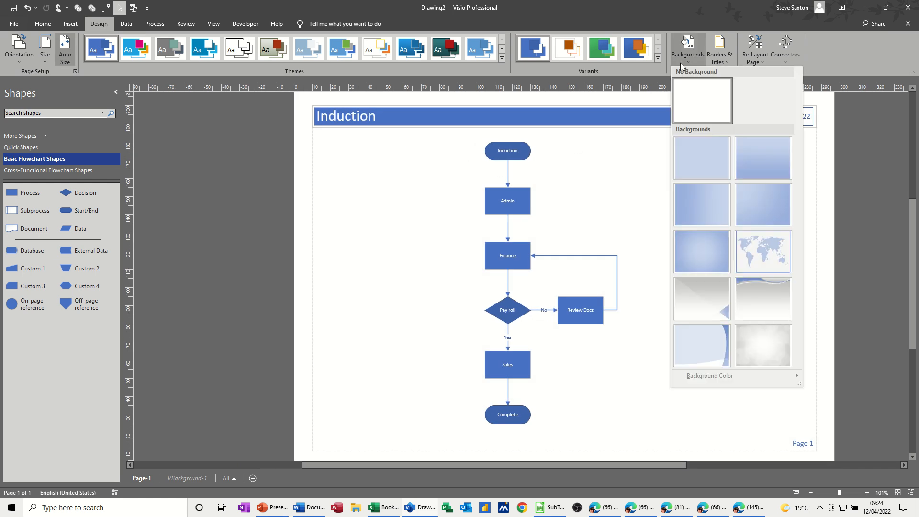
pyautogui.click(761, 255)
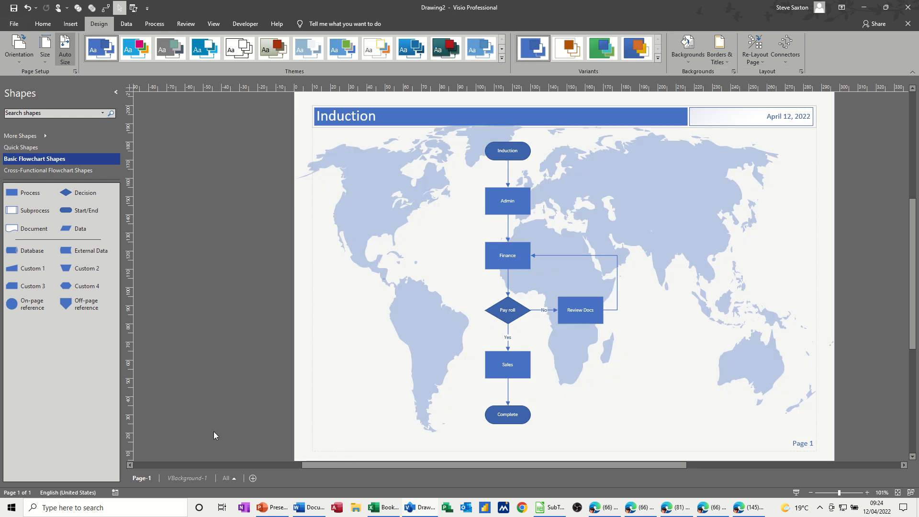
pyautogui.click(182, 478)
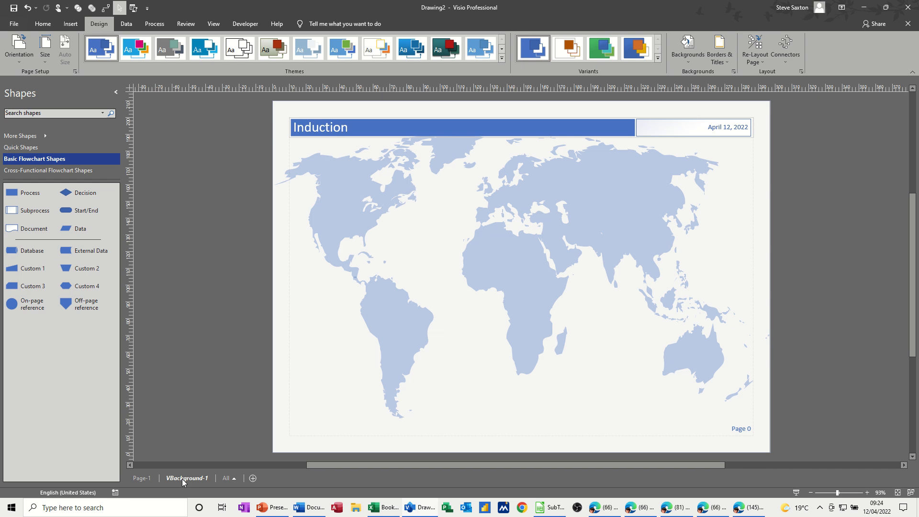
pyautogui.click(335, 269)
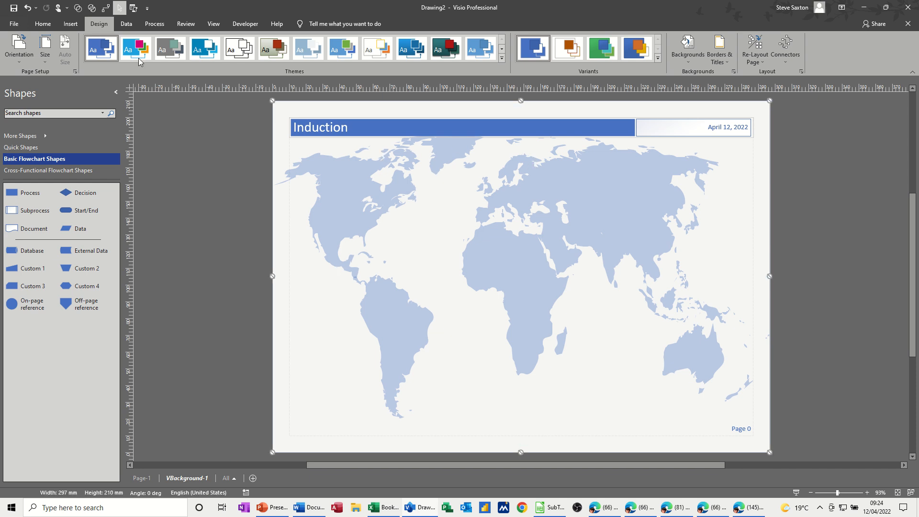
pyautogui.click(44, 25)
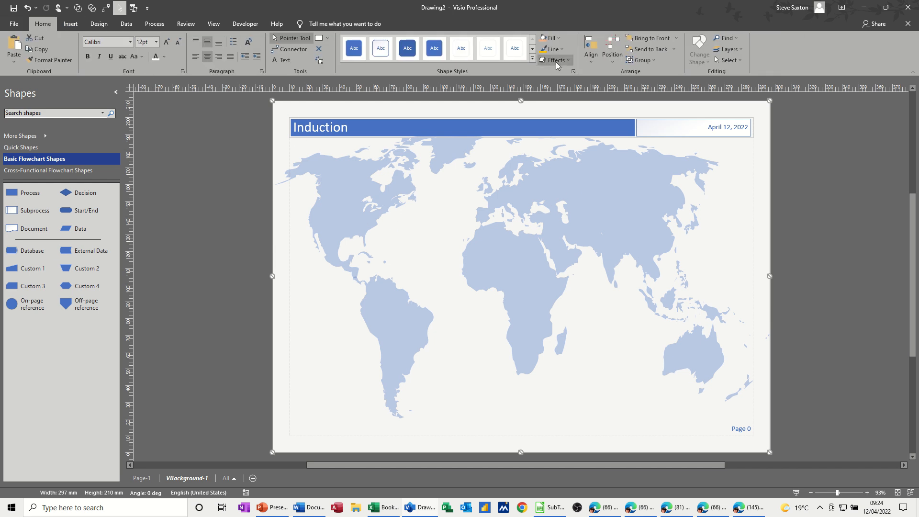
pyautogui.click(550, 38)
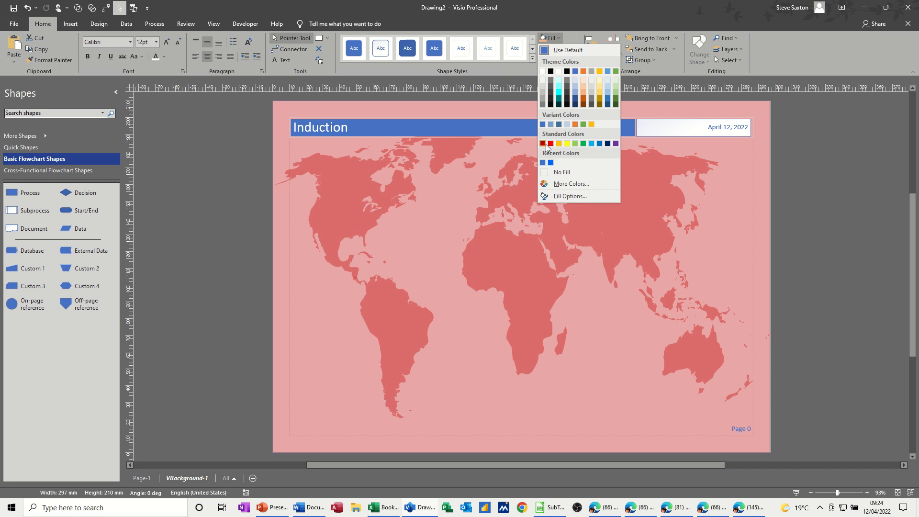
pyautogui.click(544, 143)
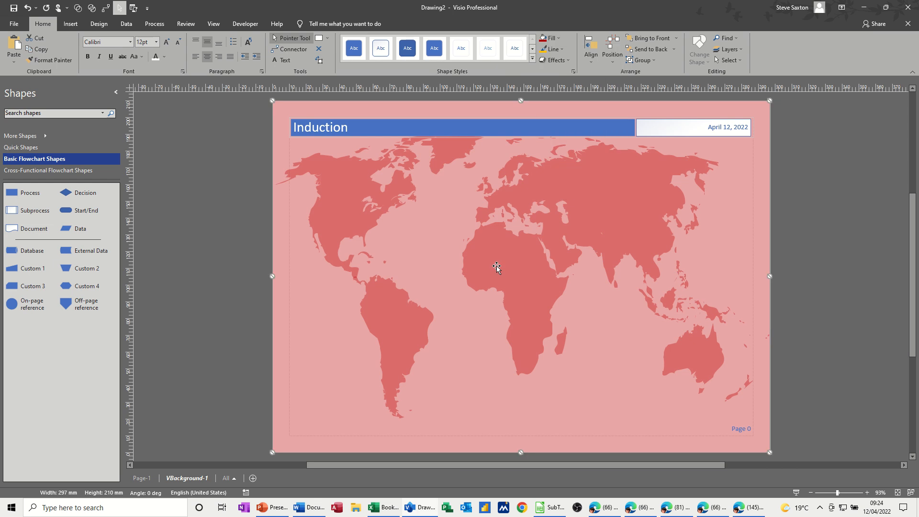
pyautogui.press('Escape')
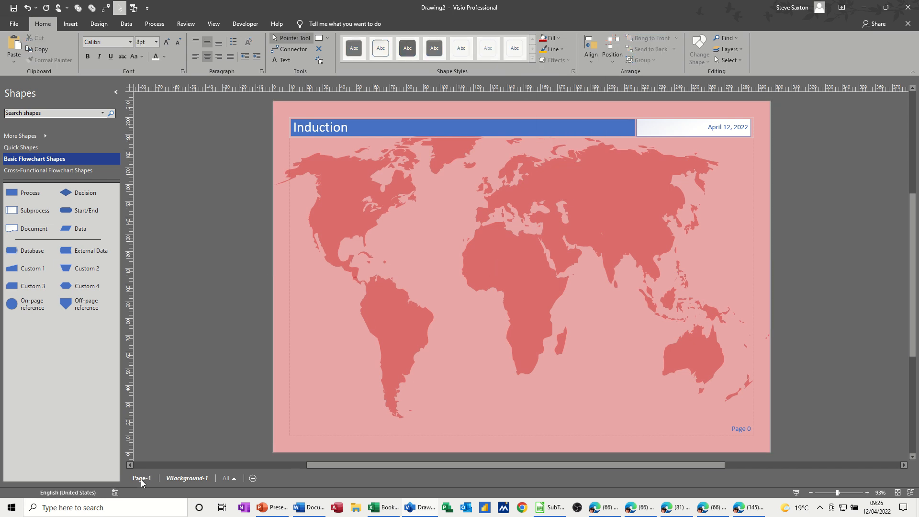
pyautogui.click(141, 479)
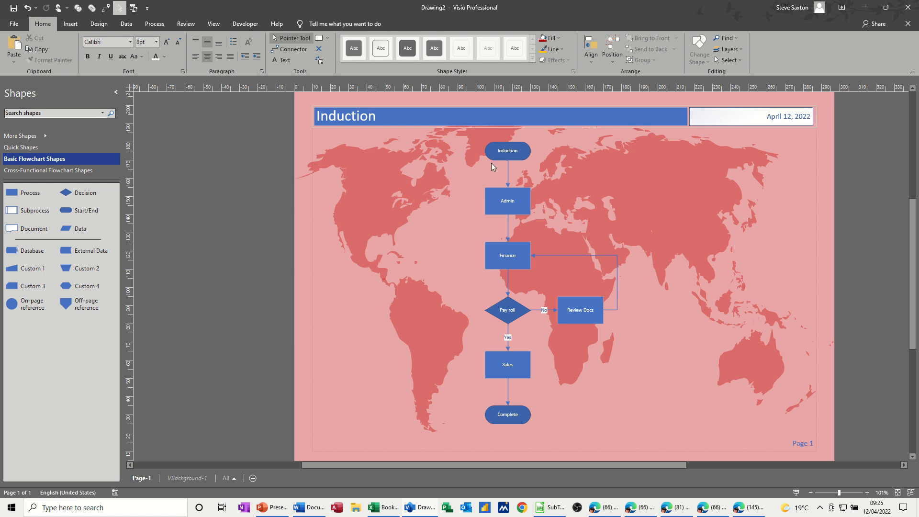
# Show the Shape Data window for the Admin process shape.
pyautogui.click(527, 205)
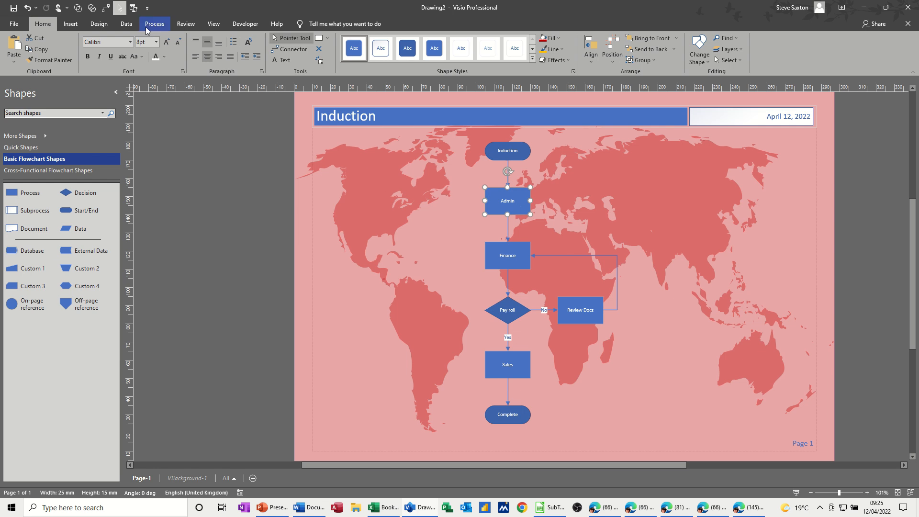
pyautogui.click(127, 26)
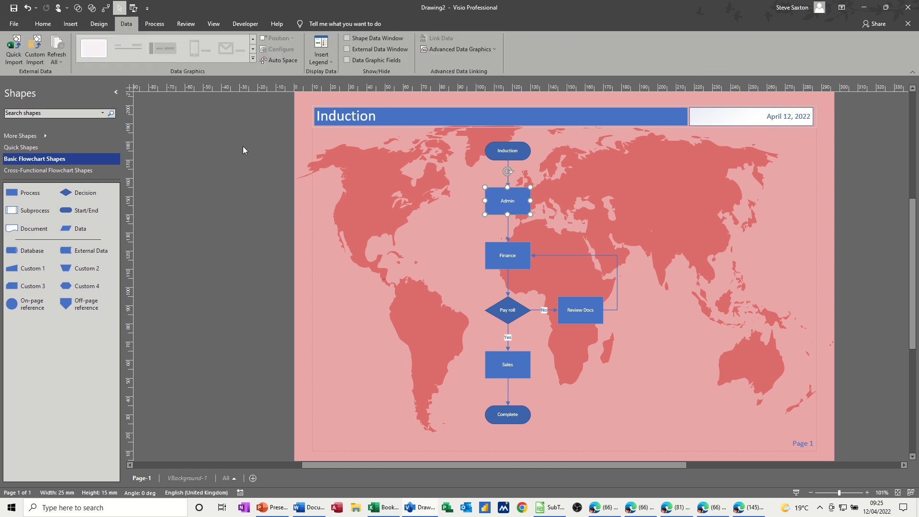
pyautogui.click(358, 42)
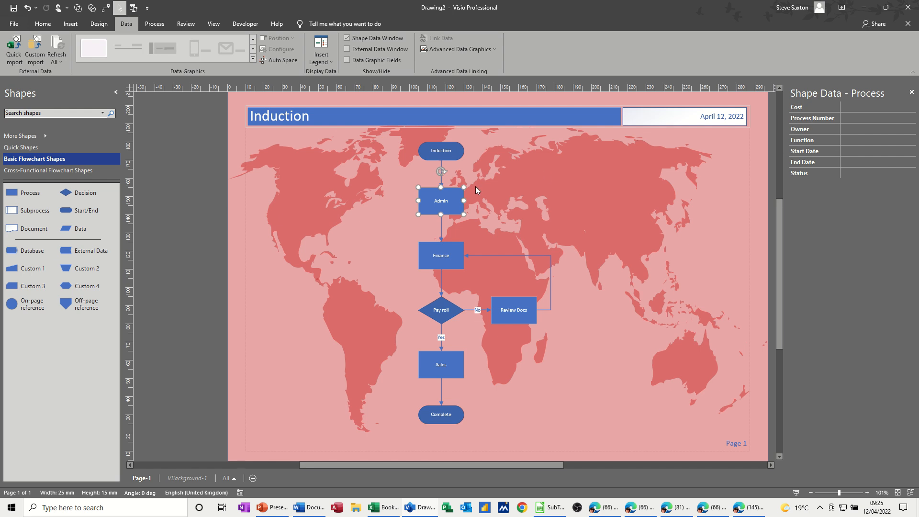
# Define the Admin shape's data, changing the label of the Owner property to "Manager".
pyautogui.rightClick(452, 205)
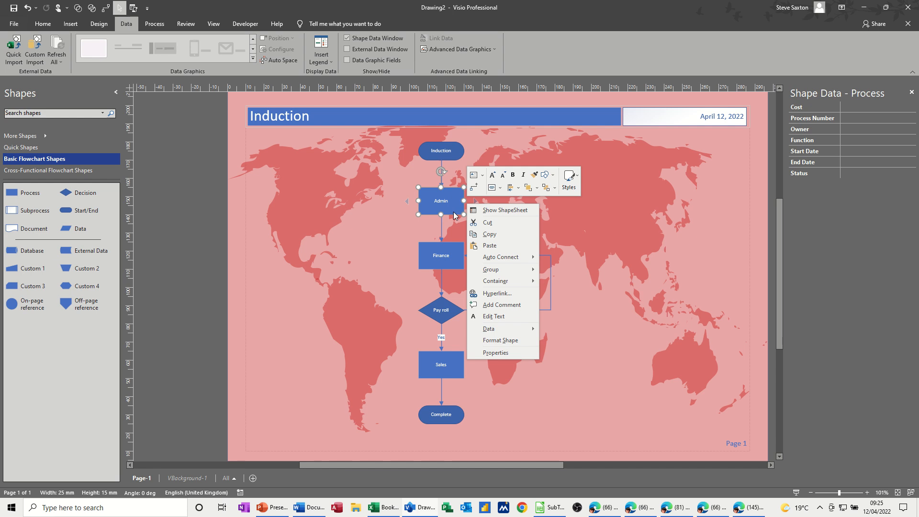
pyautogui.moveTo(490, 329)
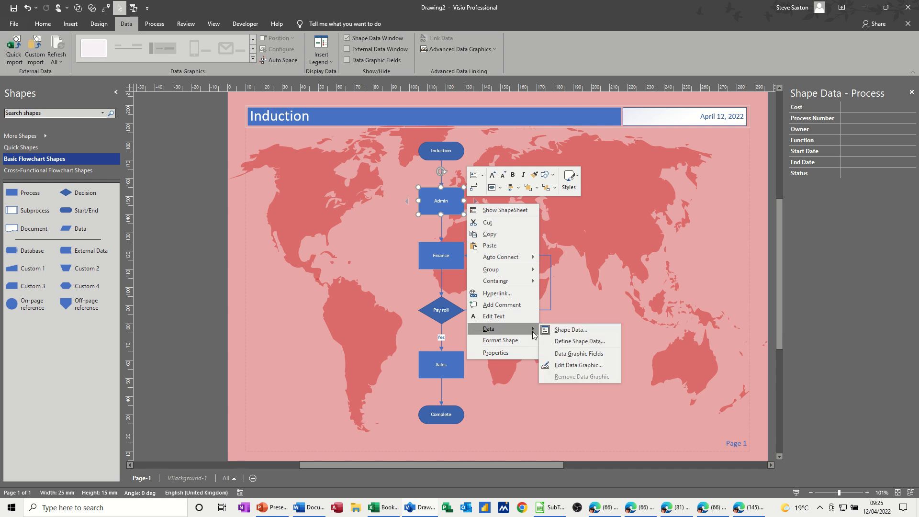
pyautogui.click(575, 342)
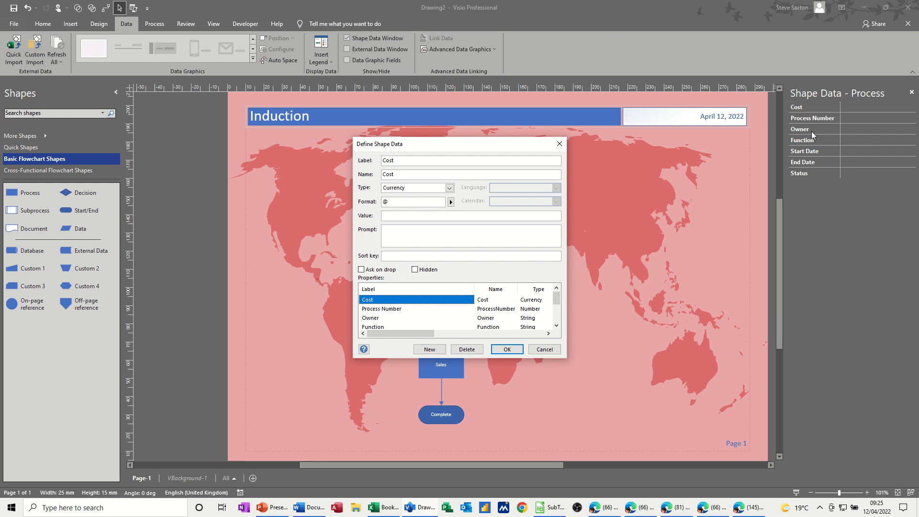
pyautogui.click(371, 317)
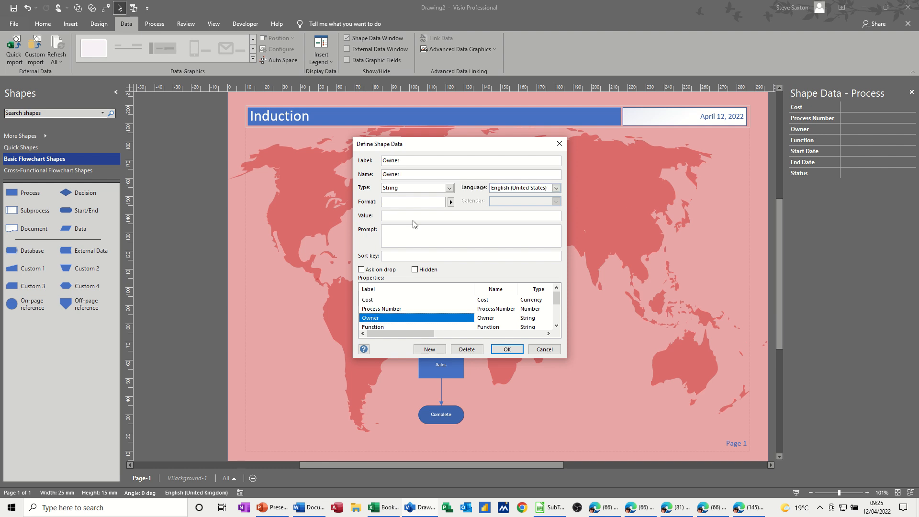
pyautogui.moveTo(409, 162); pyautogui.dragTo(357, 160)
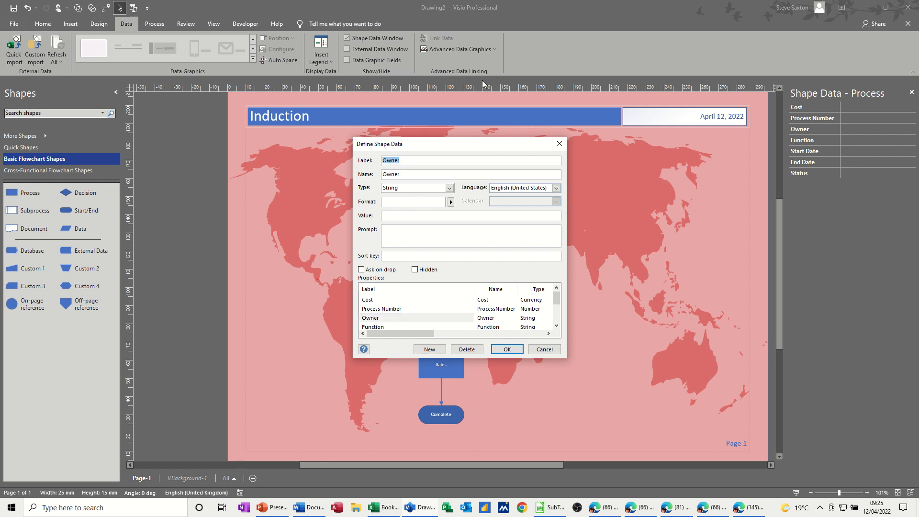
pyautogui.write('Manag')
# Add a new shape data property labelled "Department" to the Admin shape.
pyautogui.moveTo(559, 300); pyautogui.dragTo(559, 312)
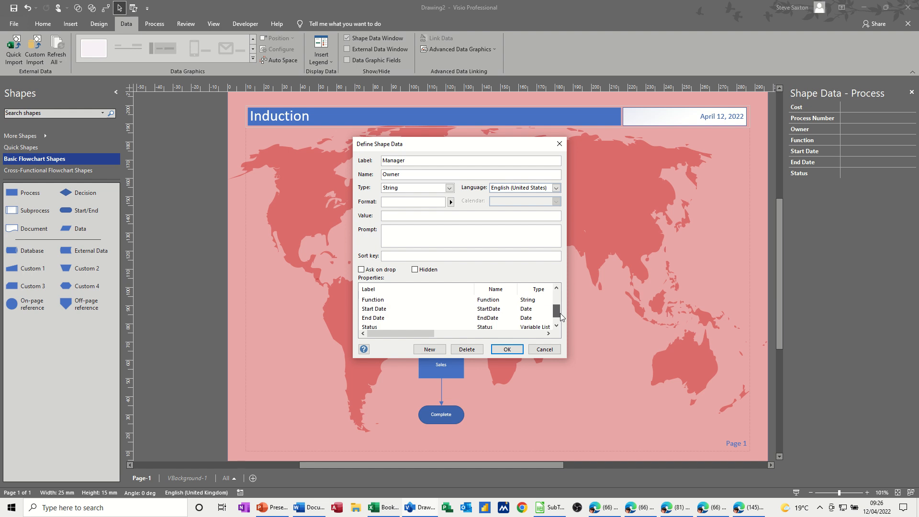
pyautogui.click(431, 352)
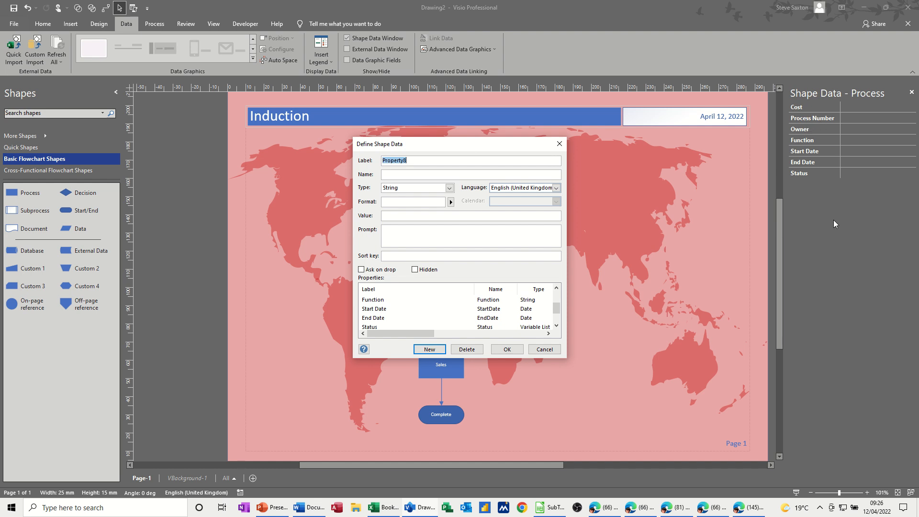
pyautogui.write('Department')
pyautogui.scroll(-1, 429, 320)
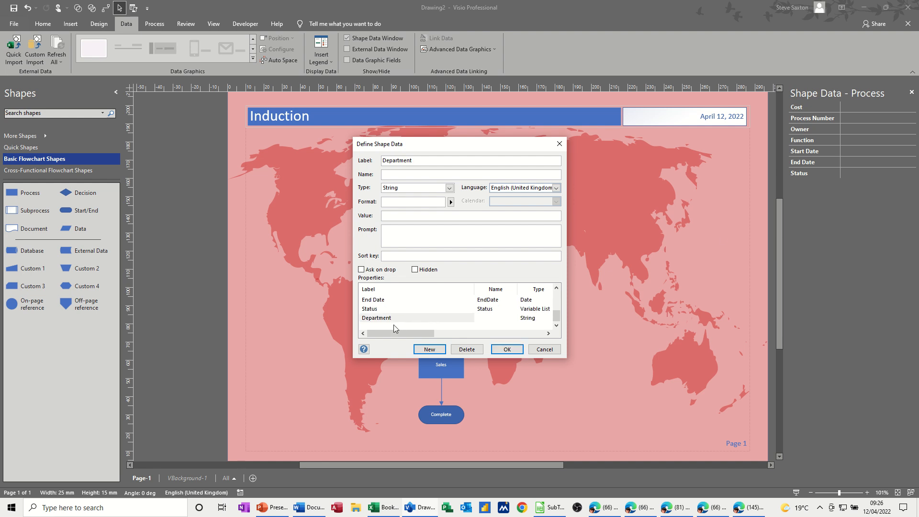
# Apply the Department property, reopen the Admin shape's data definition and give the Manager property a sort key that places it first.
pyautogui.click(504, 350)
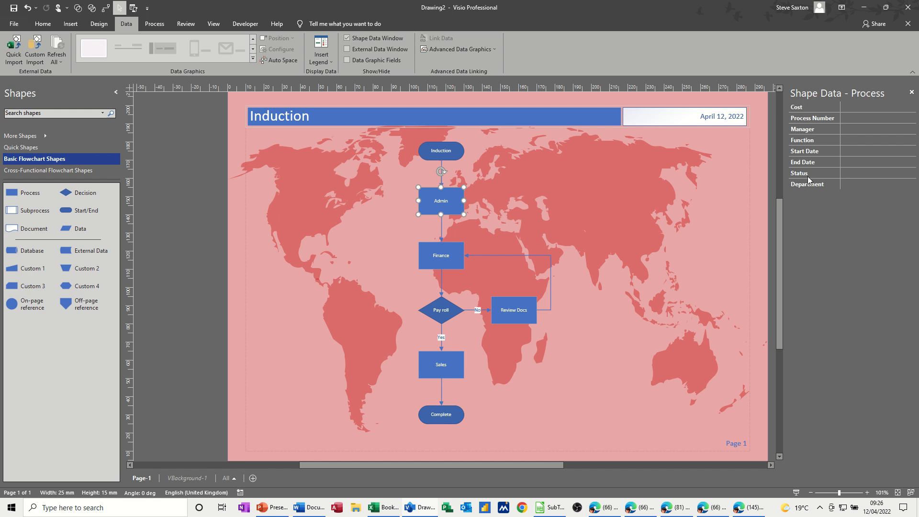
pyautogui.rightClick(450, 198)
pyautogui.moveTo(488, 322)
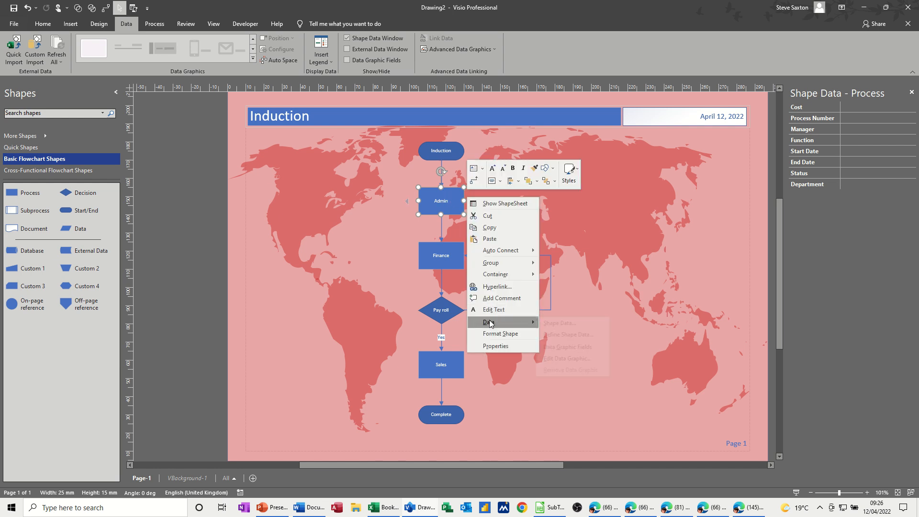
pyautogui.click(559, 335)
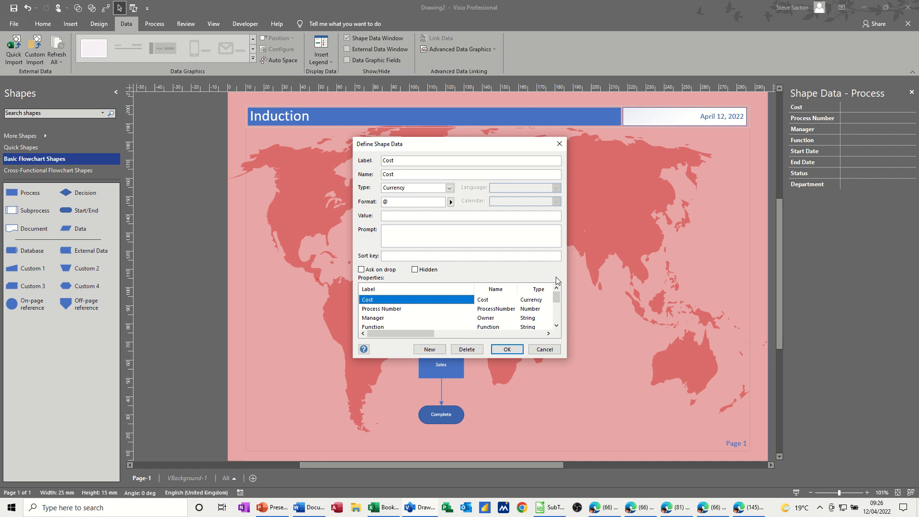
pyautogui.click(385, 318)
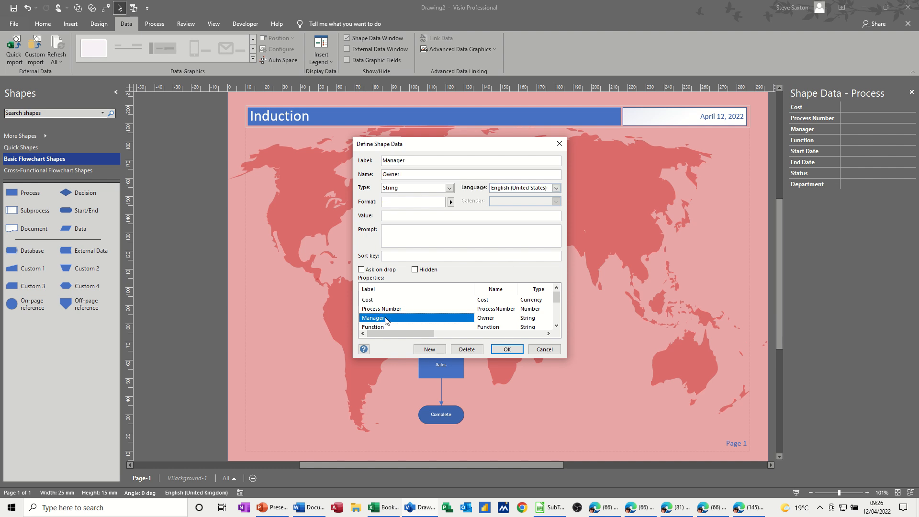
pyautogui.click(397, 257)
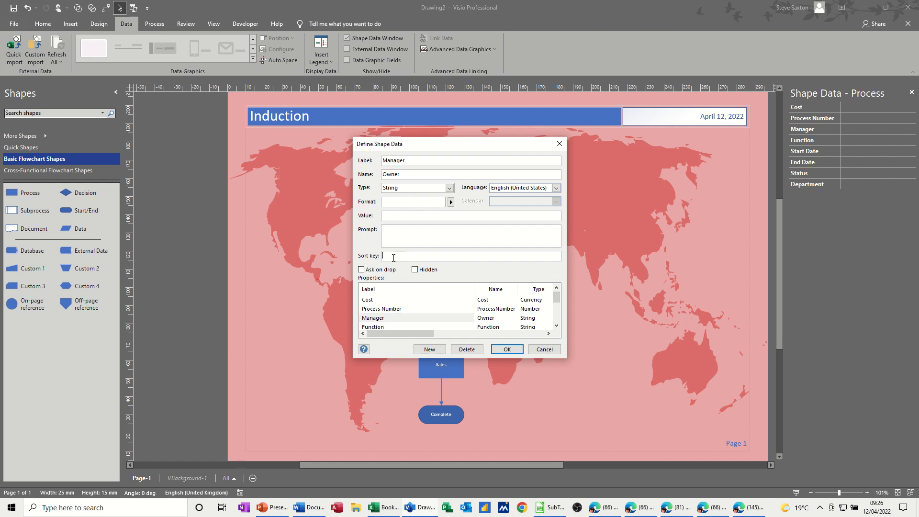
# Set the sort key of the Department property to 2 and of the Cost property to 3, and apply the definitions.
pyautogui.scroll(-2, 397, 324)
pyautogui.click(389, 326)
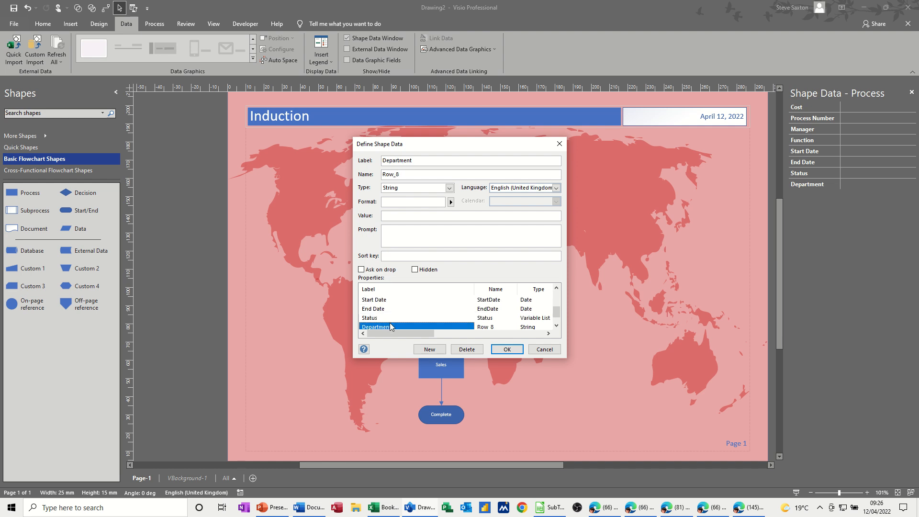
pyautogui.click(388, 257)
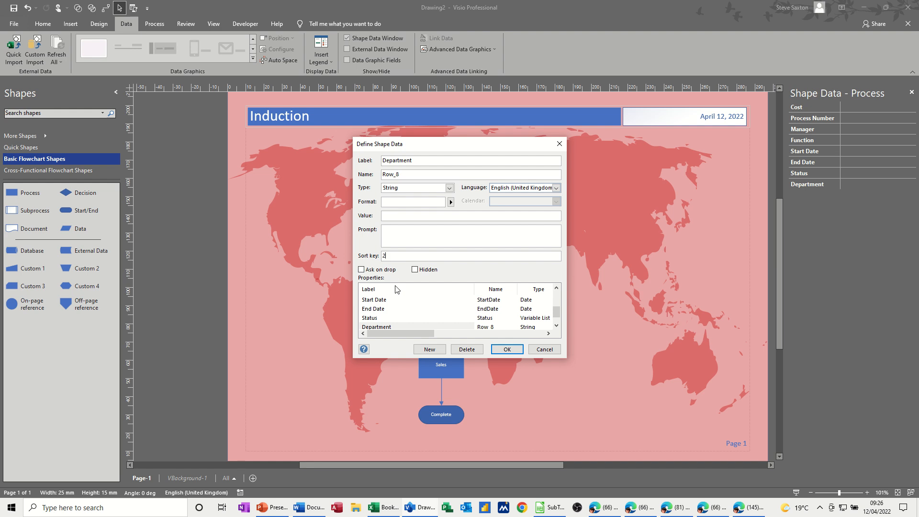
pyautogui.scroll(2, 387, 314)
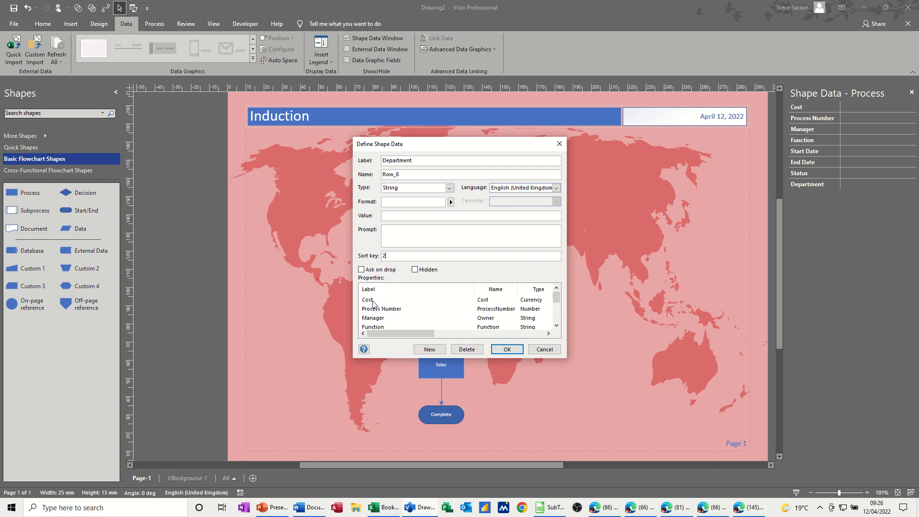
pyautogui.click(372, 301)
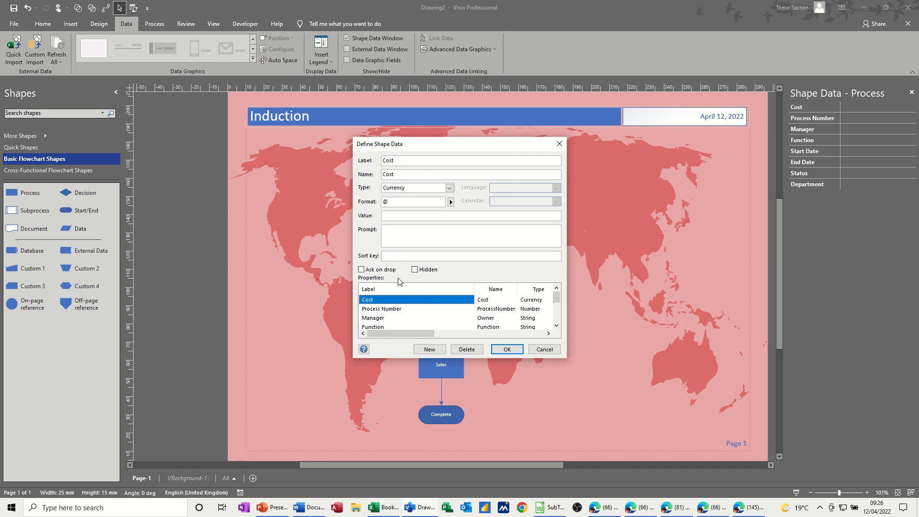
pyautogui.click(392, 257)
pyautogui.write('3')
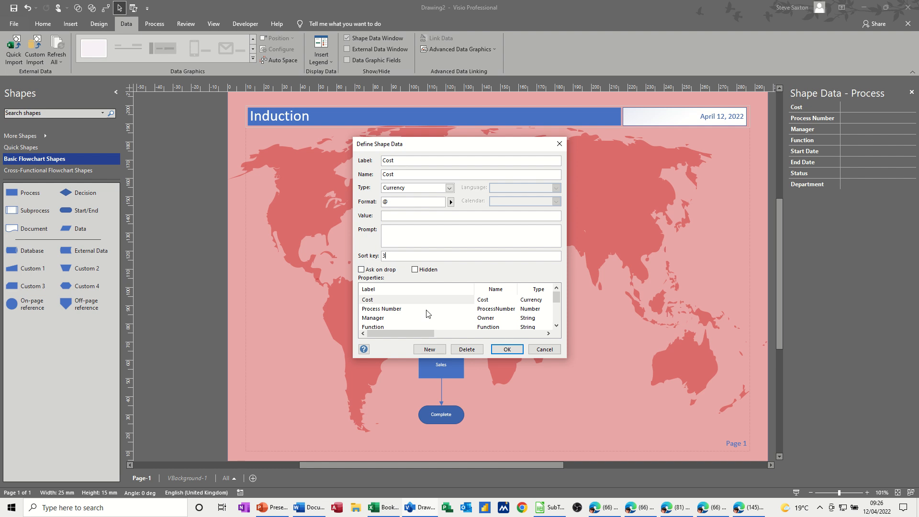
pyautogui.click(502, 350)
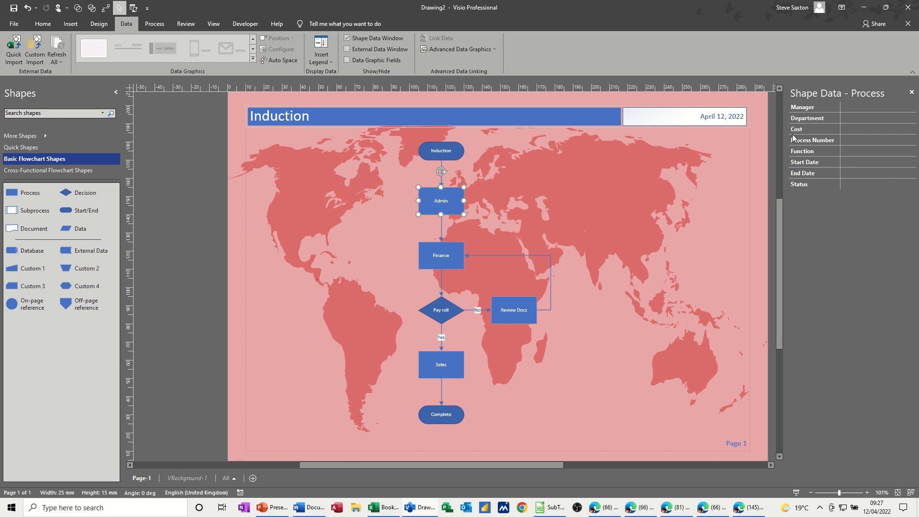
# Fill in the manager's name in the Admin shape's Manager data field.
pyautogui.click(857, 109)
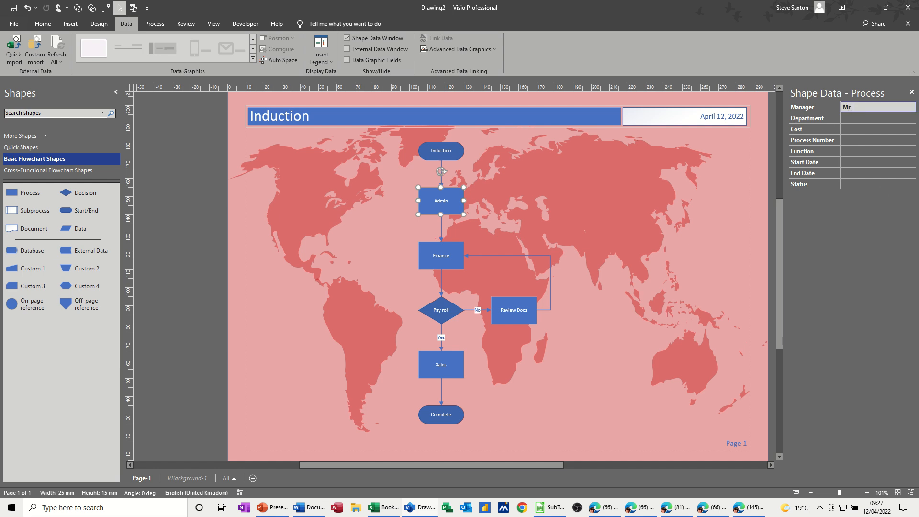
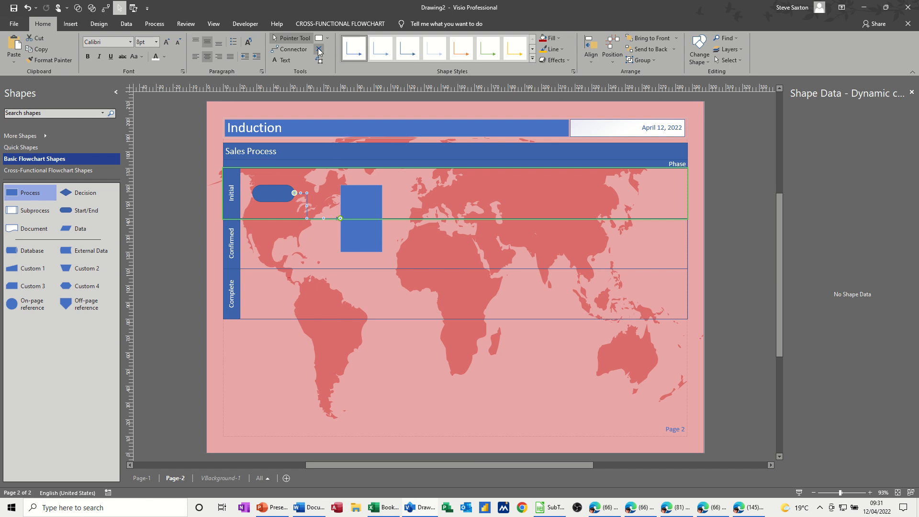
# Add a connection point on the upper part of the left edge of the tall process shape spanning the Initial and Confirmed lanes.
pyautogui.click(353, 234)
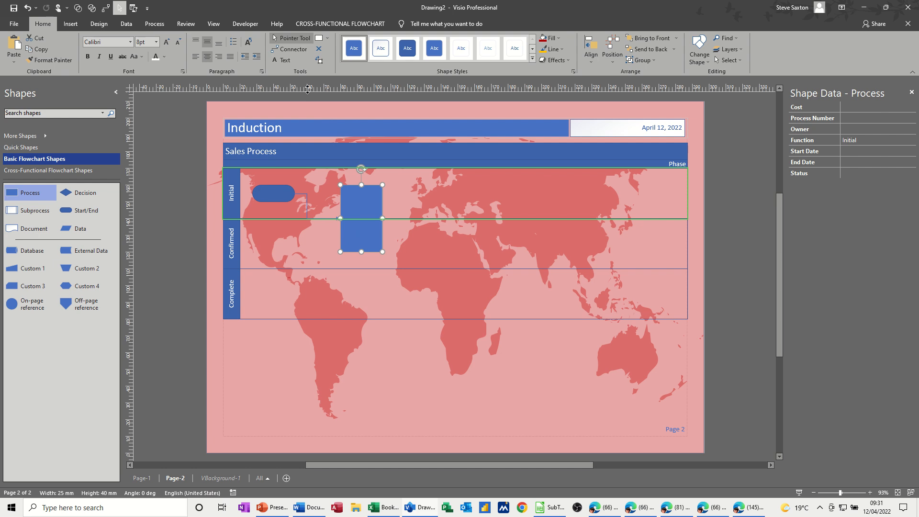
pyautogui.click(318, 48)
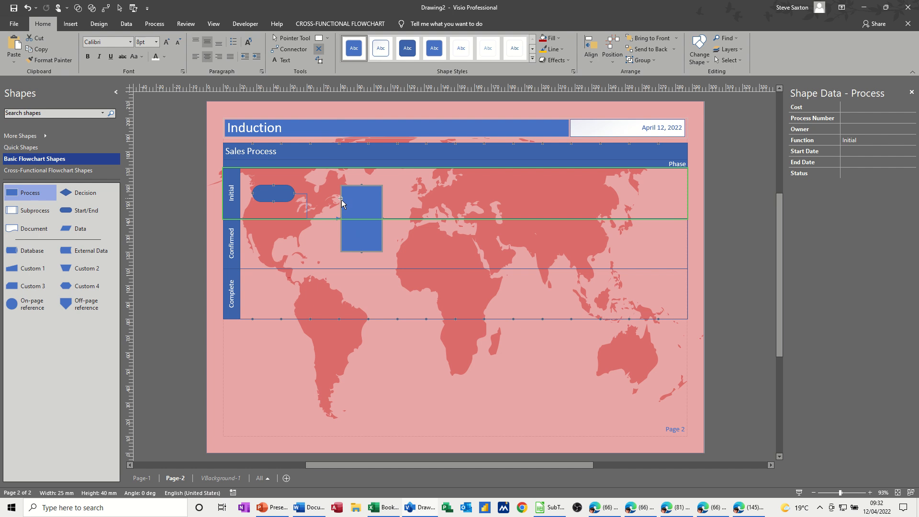
pyautogui.click(289, 51)
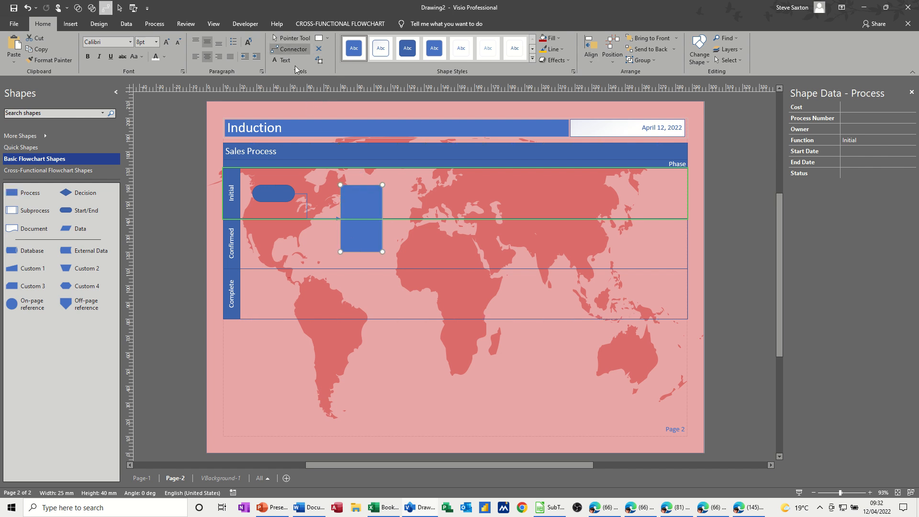
pyautogui.click(292, 39)
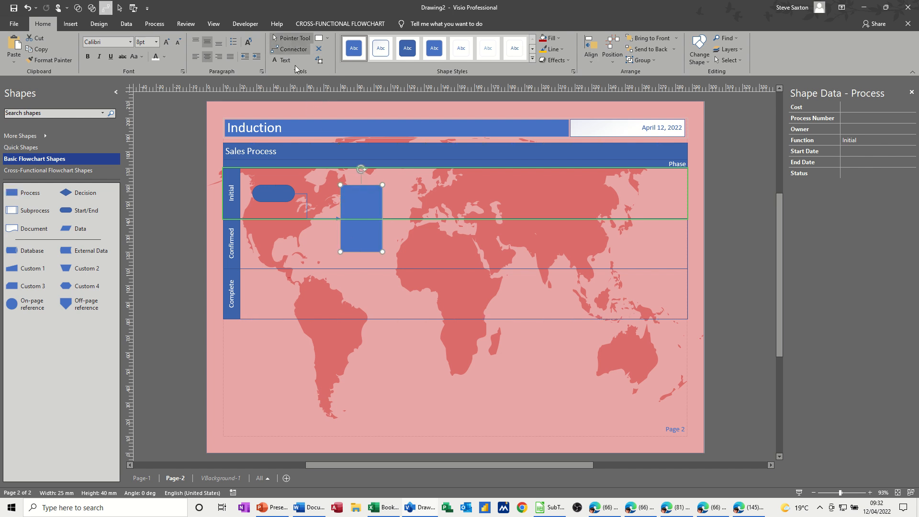
# Reattach the end of the Start/End shape's connector to the upper connection point on the tall process shape's left edge.
pyautogui.click(337, 219)
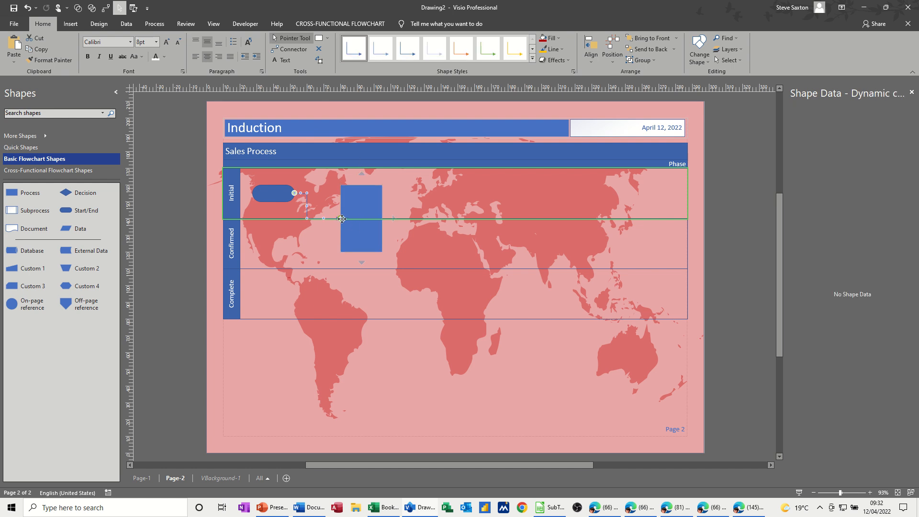
pyautogui.moveTo(343, 216); pyautogui.dragTo(340, 198)
pyautogui.click(315, 243)
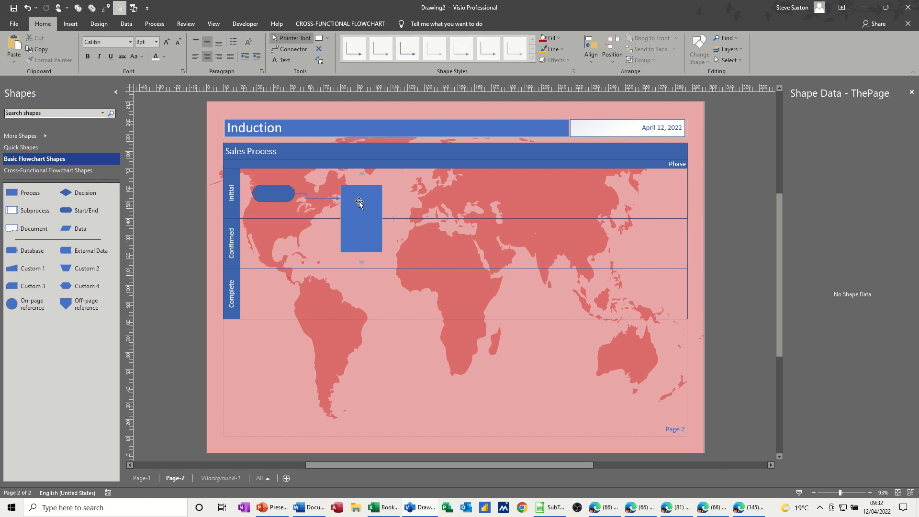
# Try moving the tall process shape slightly up to straighten its incoming connector, and move it back down.
pyautogui.moveTo(359, 203)
pyautogui.mouseDown()
pyautogui.moveTo(361, 220)
pyautogui.moveTo(358, 209)
pyautogui.mouseUp()
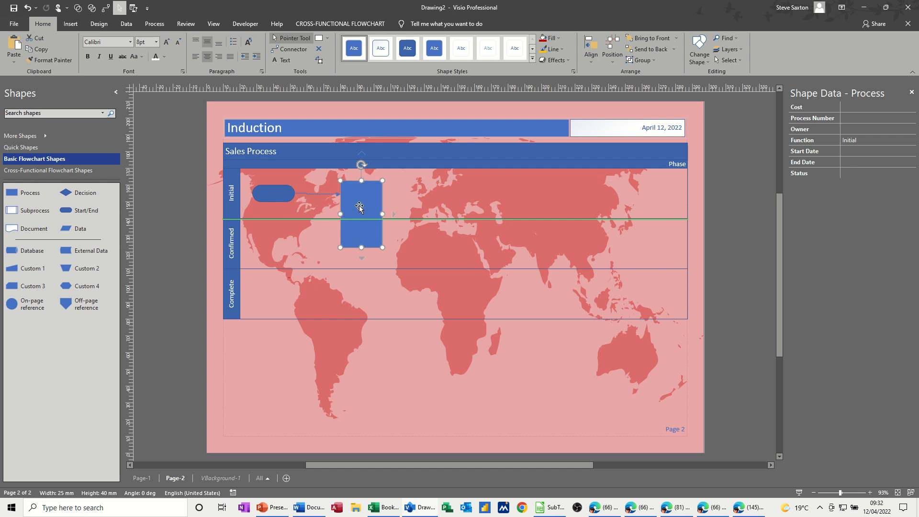
pyautogui.moveTo(359, 204); pyautogui.dragTo(360, 210)
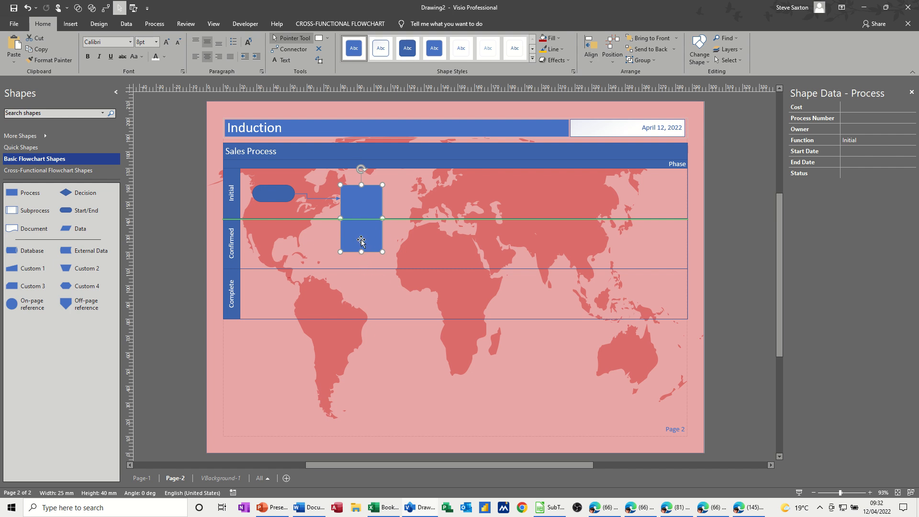
pyautogui.click(365, 266)
pyautogui.click(365, 242)
pyautogui.click(335, 259)
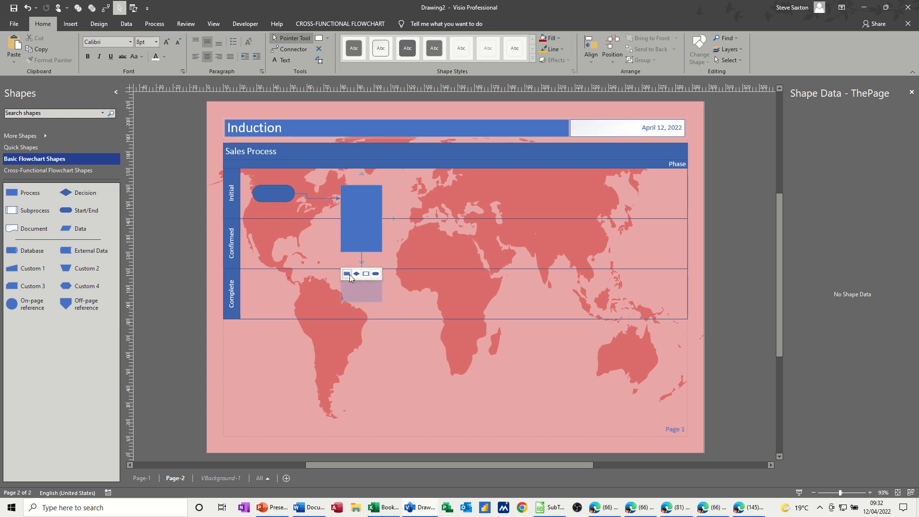
# Add a connected process shape below the tall one in the Complete lane and stretch its height to 20 mm.
pyautogui.click(349, 274)
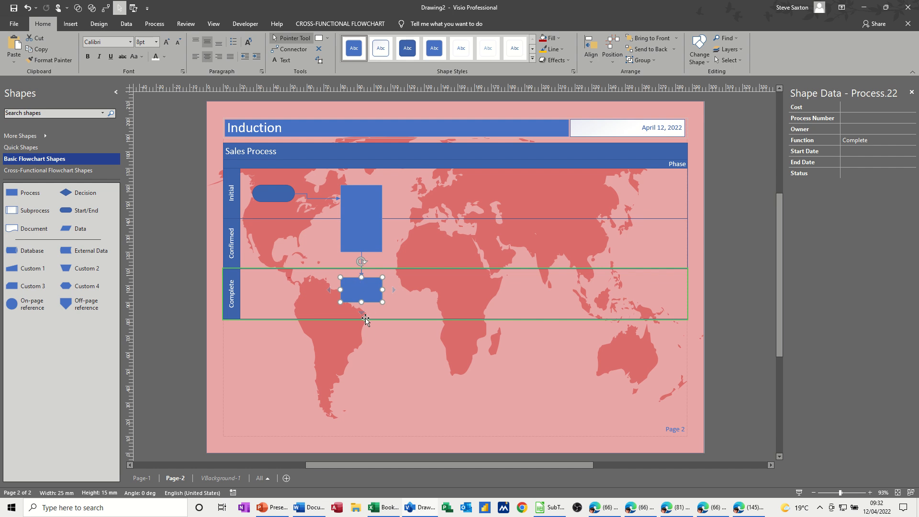
pyautogui.moveTo(362, 302); pyautogui.dragTo(362, 369)
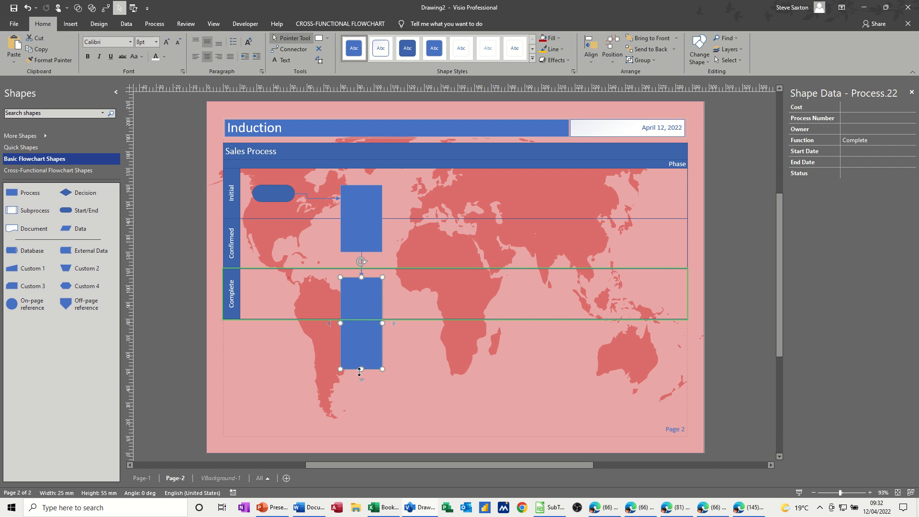
pyautogui.hotkey('ctrl', 'z')
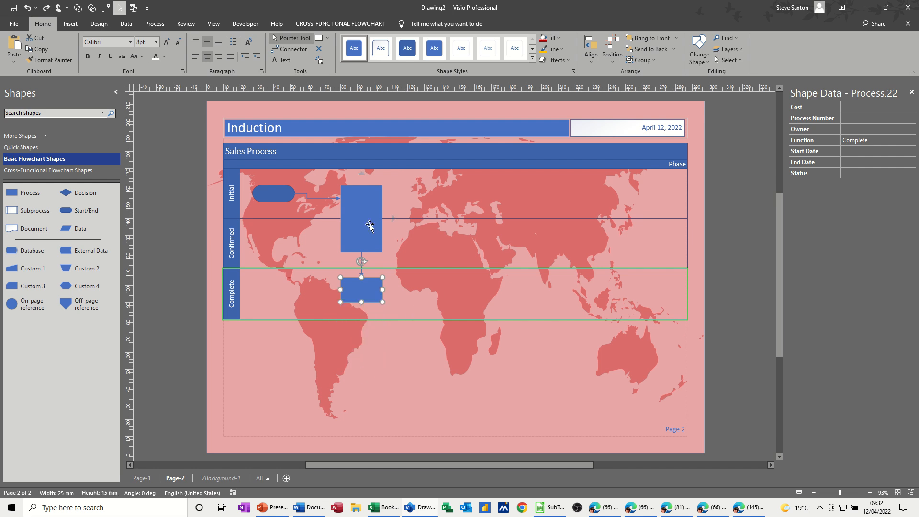
pyautogui.moveTo(394, 291)
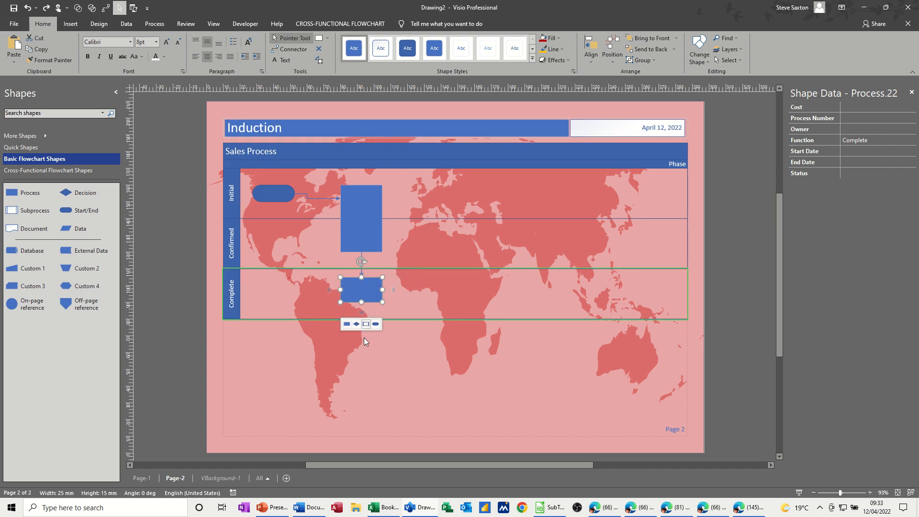
pyautogui.moveTo(361, 299)
pyautogui.mouseDown()
pyautogui.moveTo(362, 348)
pyautogui.moveTo(361, 311)
pyautogui.mouseUp()
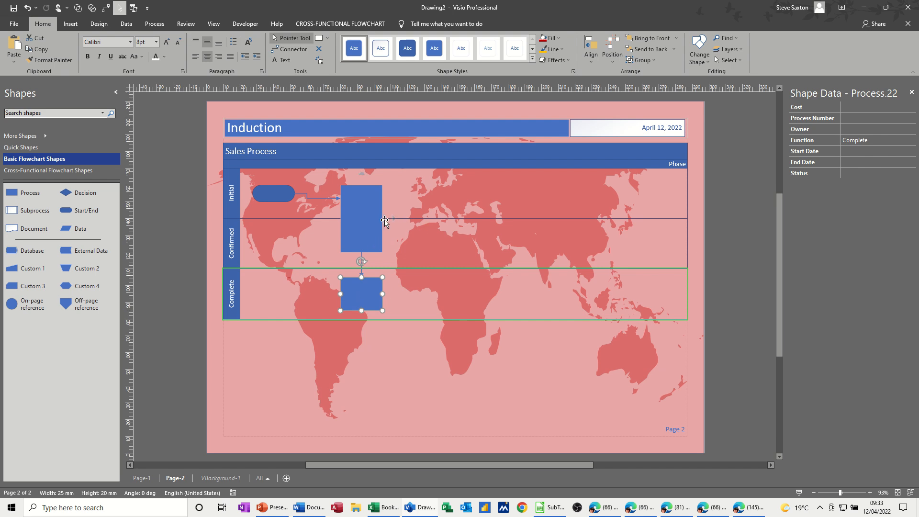
# Add a process shape right of the tall one, stretch it to 52.5 mm high and align its top with the first tall process.
pyautogui.click(404, 205)
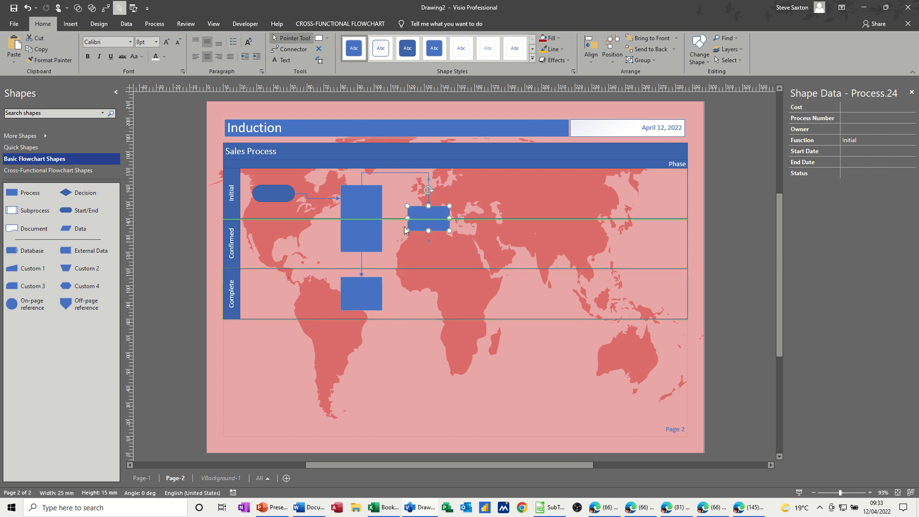
pyautogui.moveTo(429, 242)
pyautogui.moveTo(435, 259); pyautogui.dragTo(433, 293)
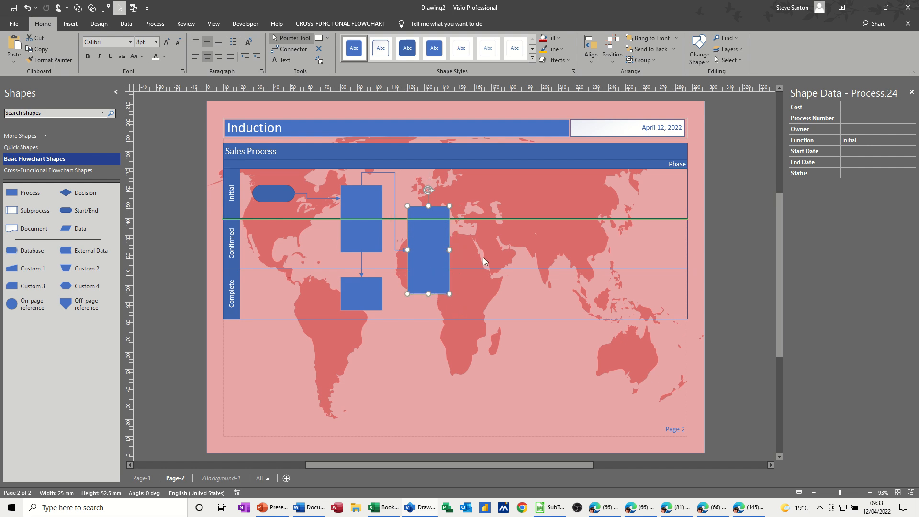
pyautogui.moveTo(441, 256); pyautogui.dragTo(457, 235)
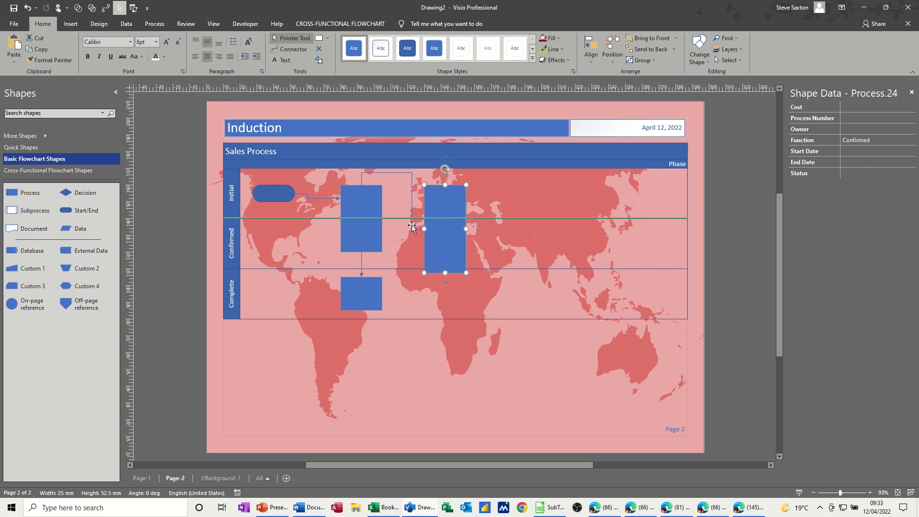
# Delete the looping connector and draw connectors from the first tall process and the Complete-lane process to the second tall process.
pyautogui.click(411, 178)
pyautogui.press('Delete')
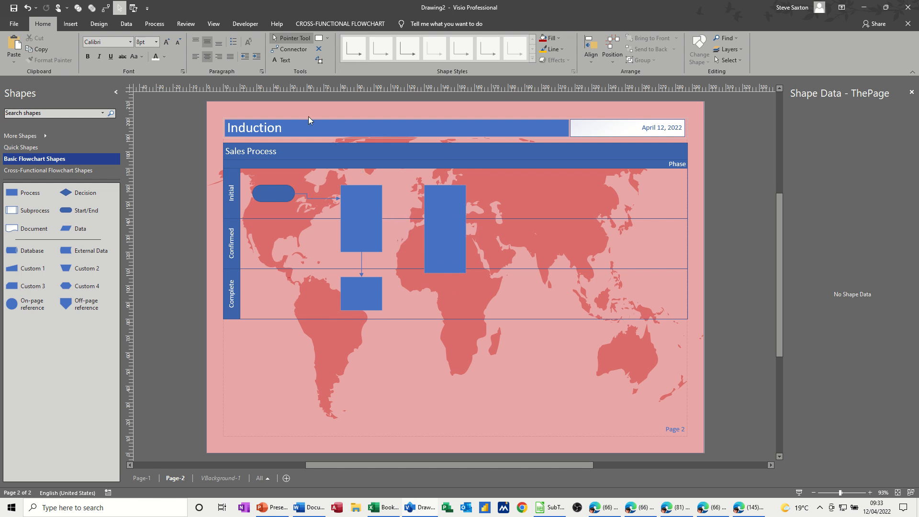
pyautogui.click(283, 50)
pyautogui.click(283, 50)
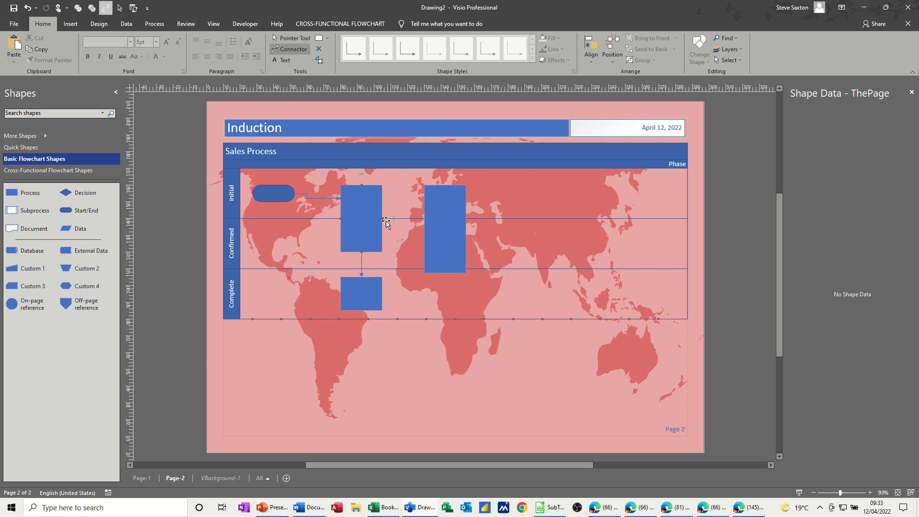
pyautogui.moveTo(419, 218)
pyautogui.mouseDown()
pyautogui.moveTo(430, 219)
pyautogui.moveTo(425, 229)
pyautogui.mouseUp()
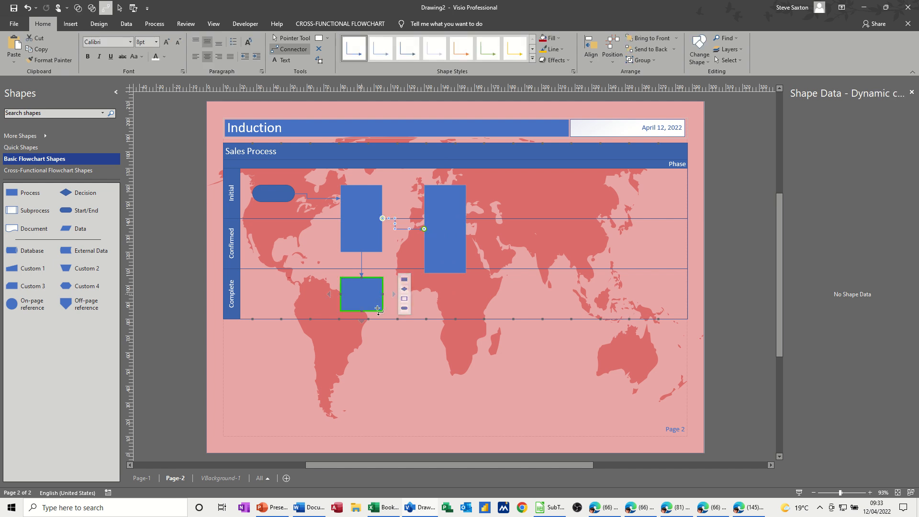
pyautogui.moveTo(383, 294); pyautogui.dragTo(445, 273)
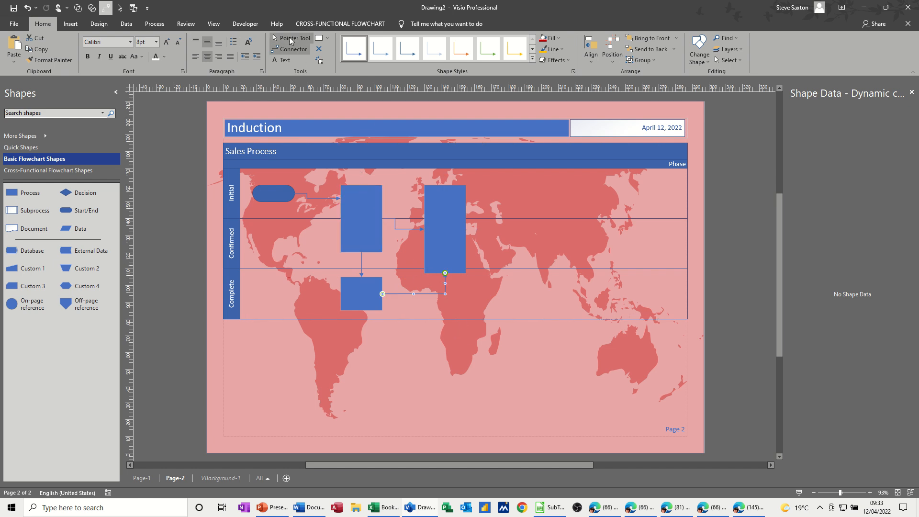
pyautogui.click(289, 44)
# Open the VBackground-1 background page.
pyautogui.click(228, 478)
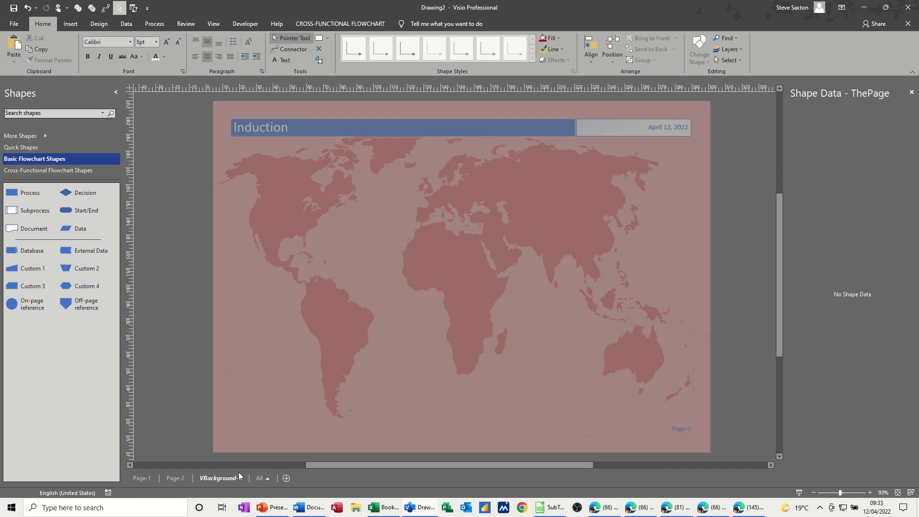
# Delete the world map from the background page and return to Page-2.
pyautogui.click(405, 342)
pyautogui.press('Delete')
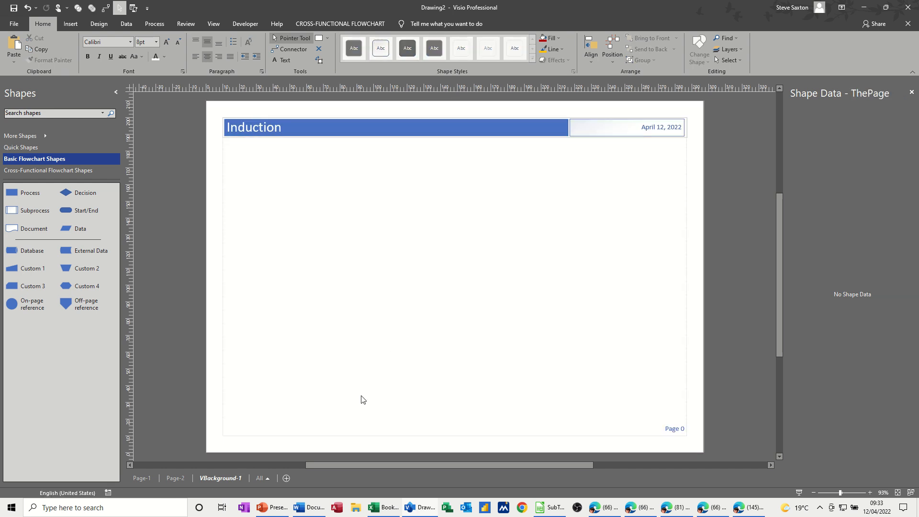
pyautogui.click(174, 478)
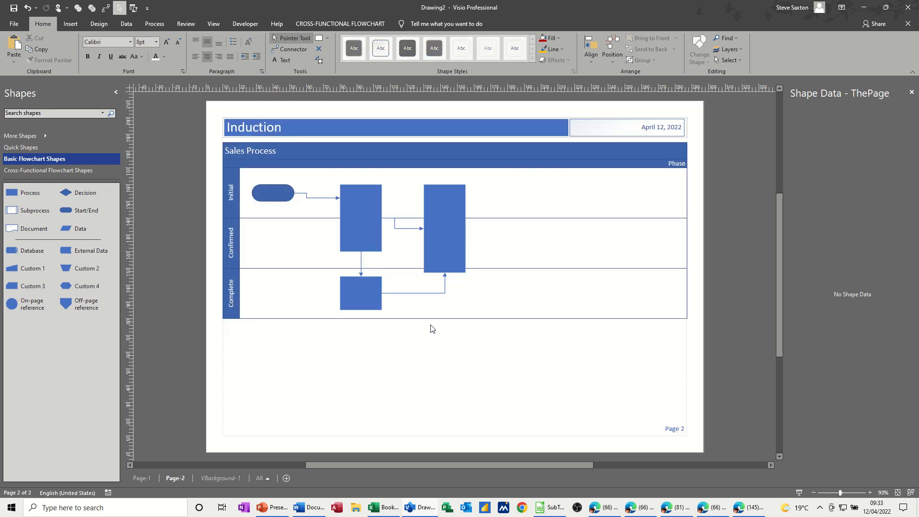
# Set the line weight to 2¼ pt on the start-to-first-process connector and the connector between the two tall processes.
pyautogui.click(319, 200)
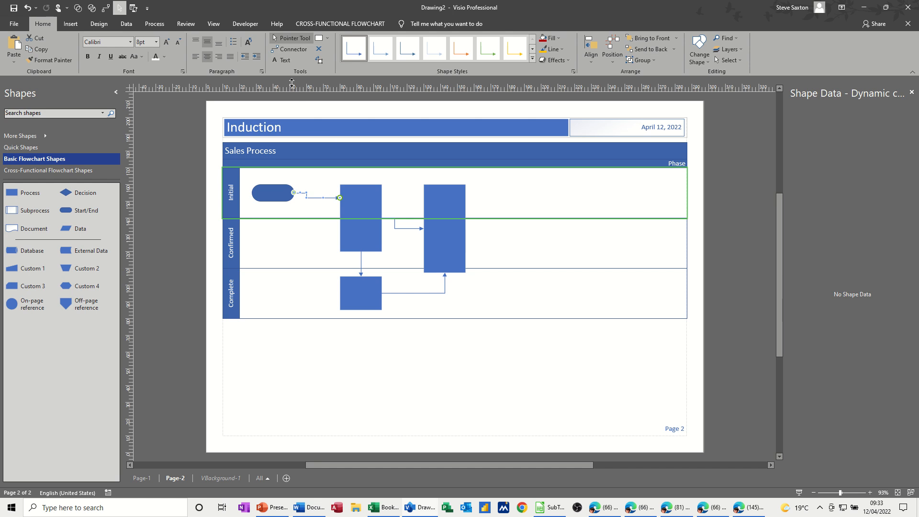
pyautogui.click(555, 49)
pyautogui.moveTo(563, 213)
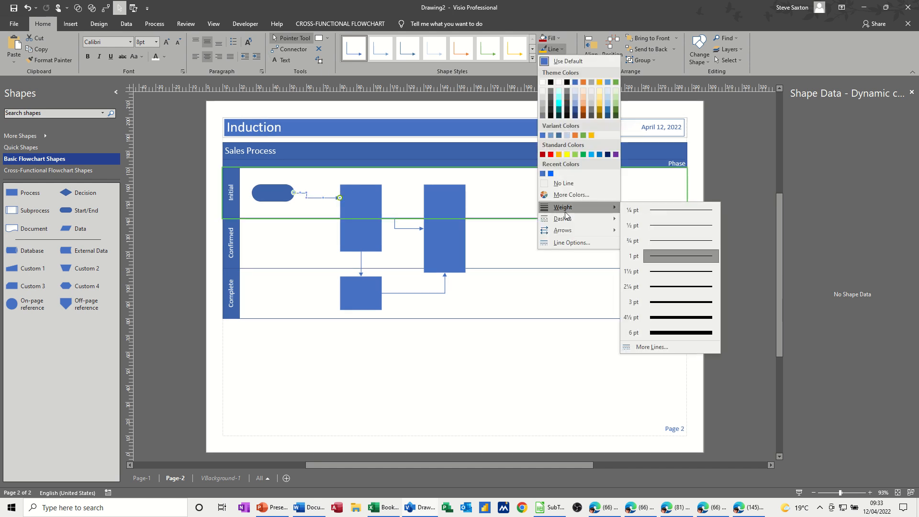
pyautogui.click(662, 285)
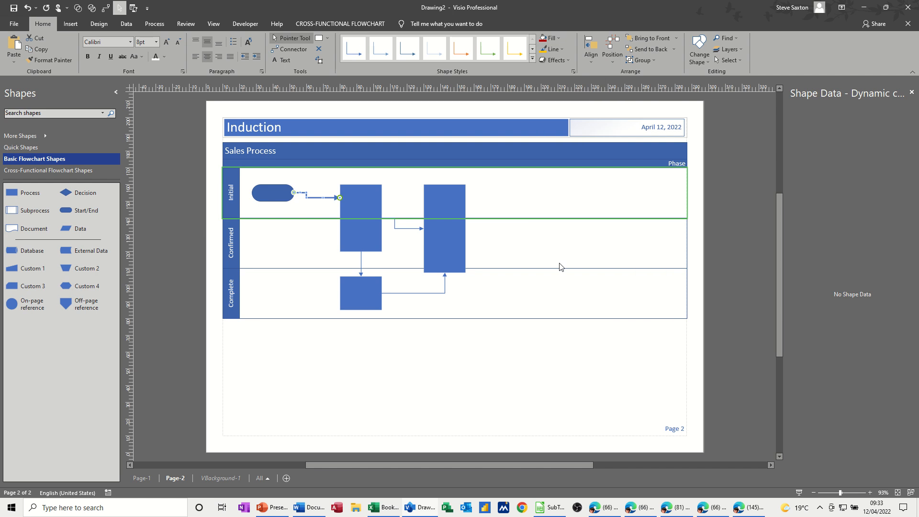
pyautogui.click(403, 228)
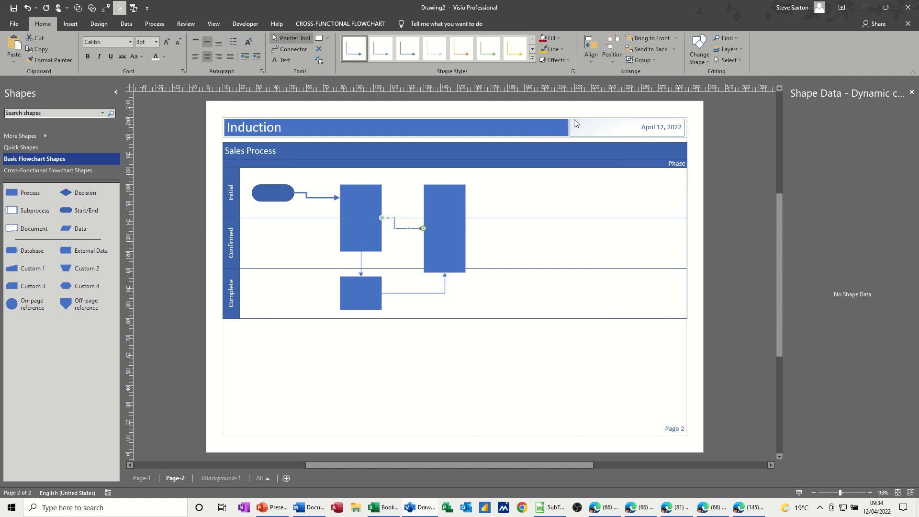
pyautogui.click(562, 51)
pyautogui.moveTo(593, 206)
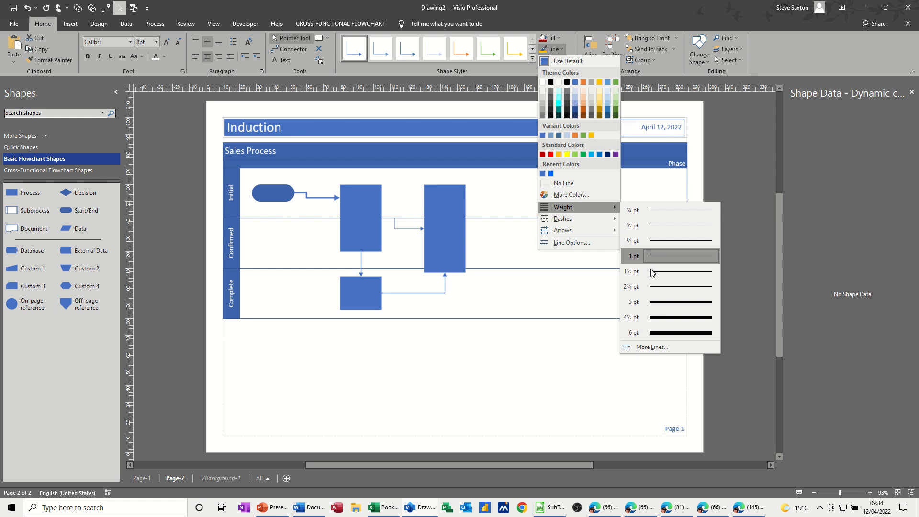
pyautogui.click(654, 285)
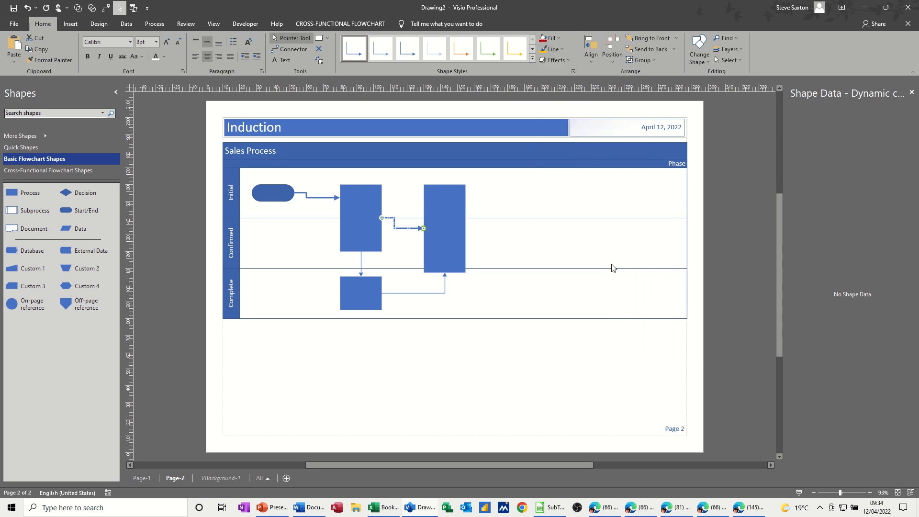
# Make the connector from the Complete-lane process to the second tall process long-dashed with a 1½ pt weight.
pyautogui.click(403, 293)
pyautogui.click(561, 50)
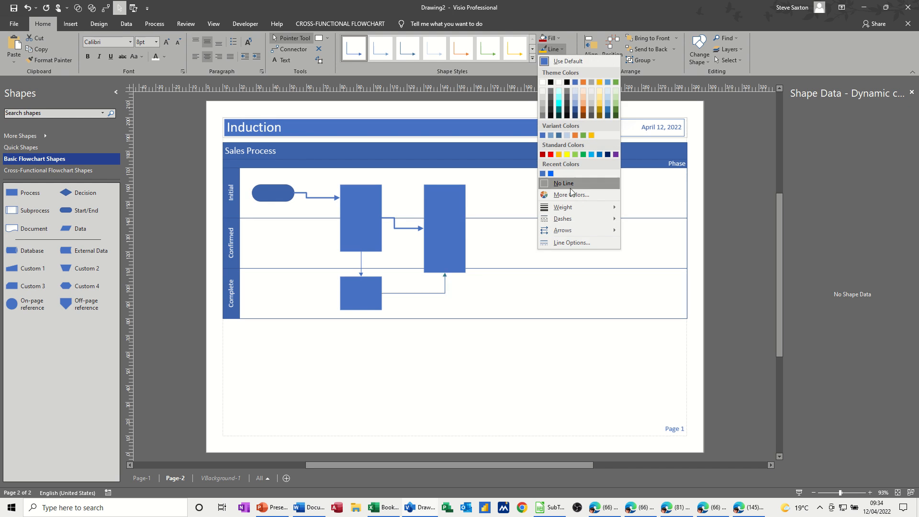
pyautogui.moveTo(569, 220)
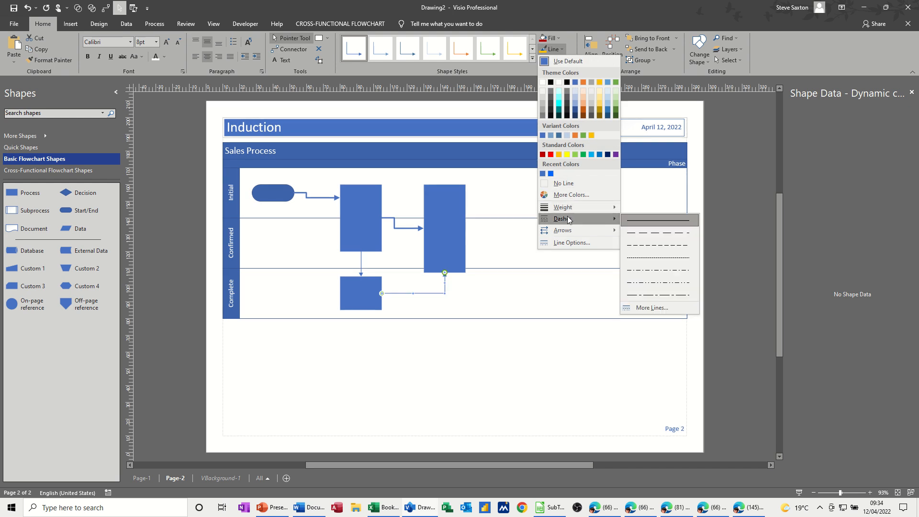
pyautogui.click(637, 236)
pyautogui.click(562, 51)
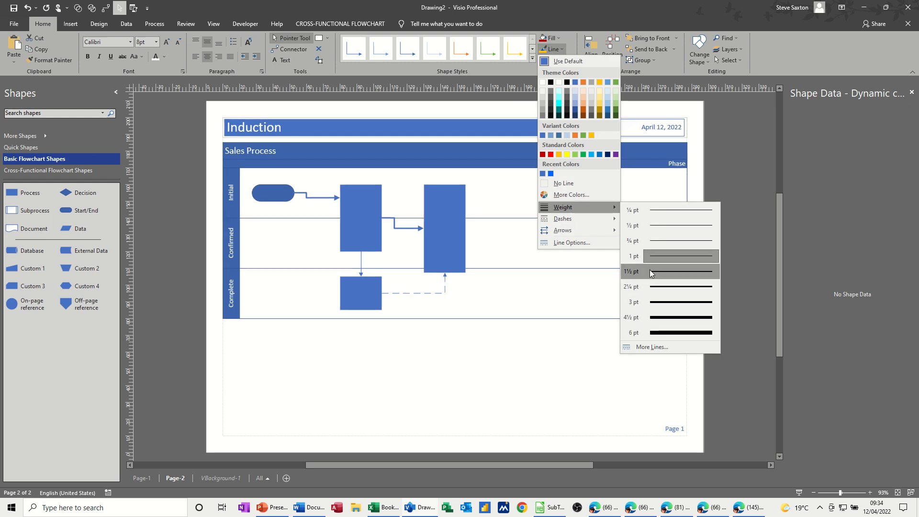
pyautogui.click(650, 271)
pyautogui.click(397, 342)
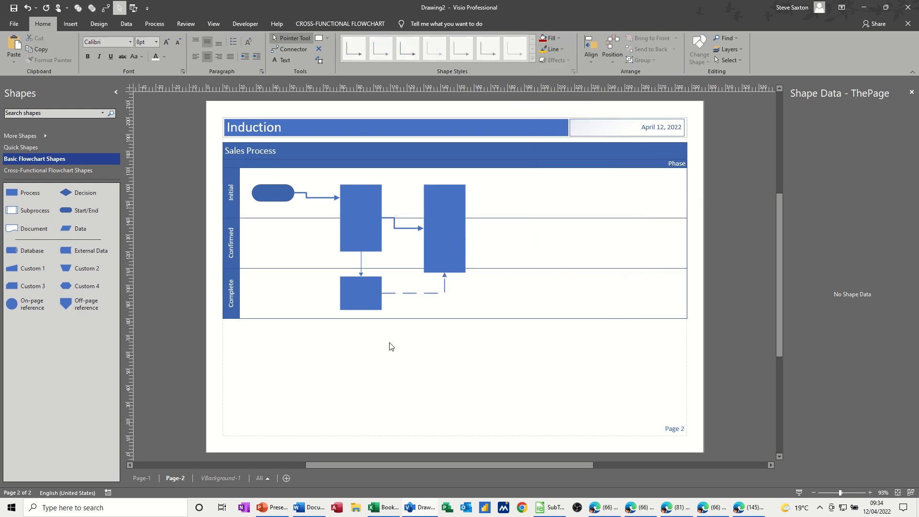
# Place an off-page reference below the swimlanes linked to a new page Page-3, then follow its counterpart back to Page-2.
pyautogui.moveTo(83, 302); pyautogui.dragTo(259, 368)
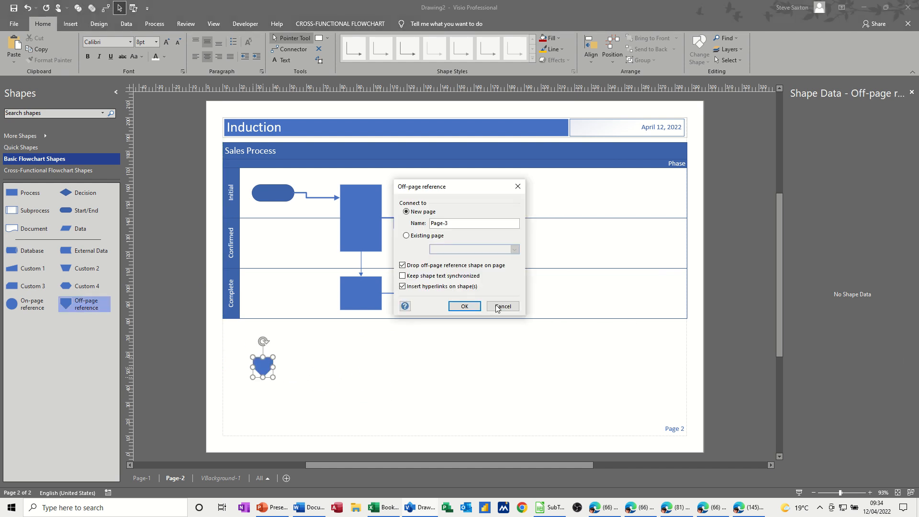
pyautogui.click(464, 307)
pyautogui.moveTo(255, 135); pyautogui.dragTo(256, 180)
pyautogui.doubleClick(250, 176)
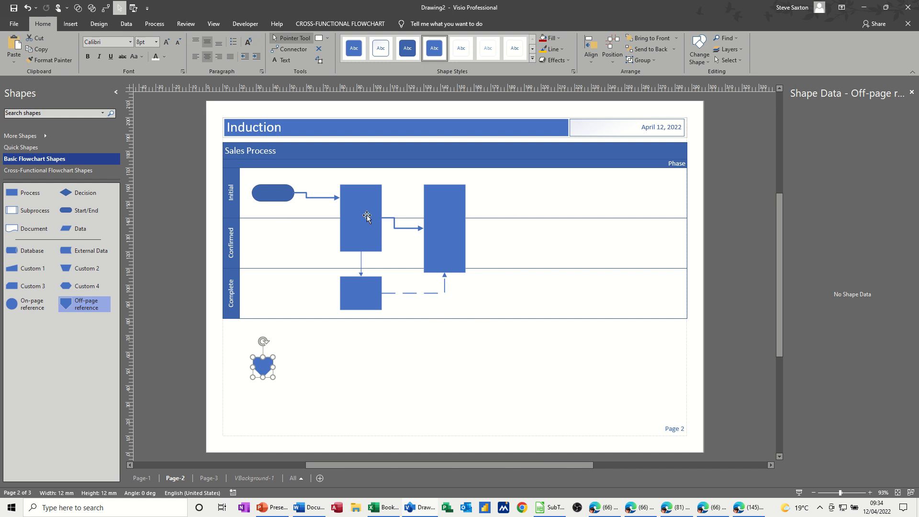
# Add a Start/End shape at the end of the Complete lane and connect the second tall process to it.
pyautogui.moveTo(82, 210); pyautogui.dragTo(525, 293)
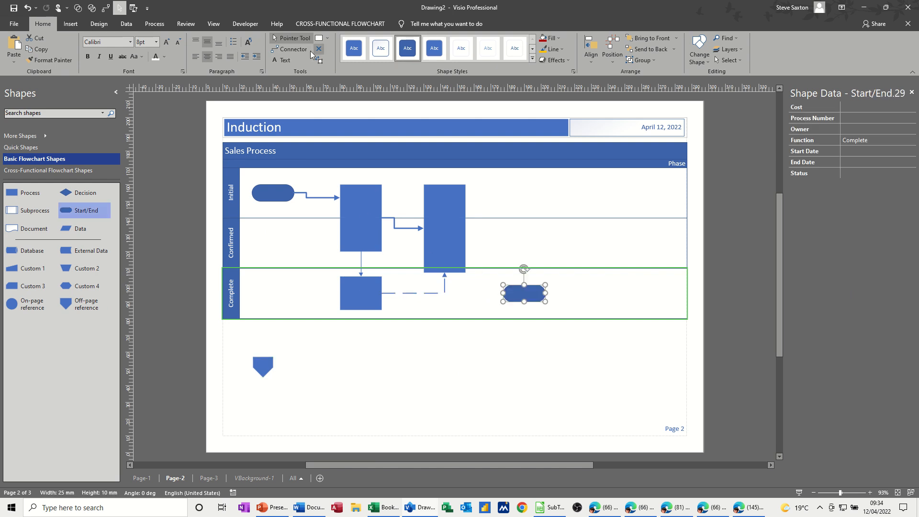
pyautogui.click(293, 50)
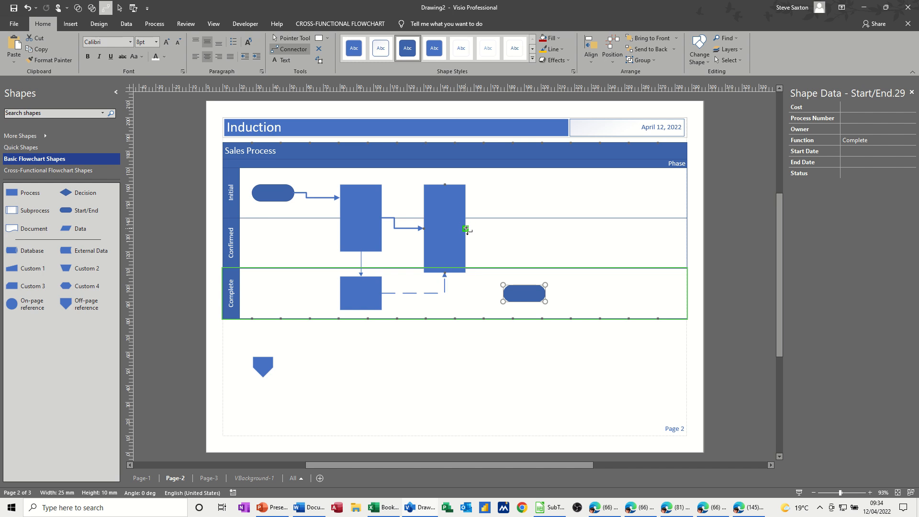
pyautogui.moveTo(467, 229); pyautogui.dragTo(502, 294)
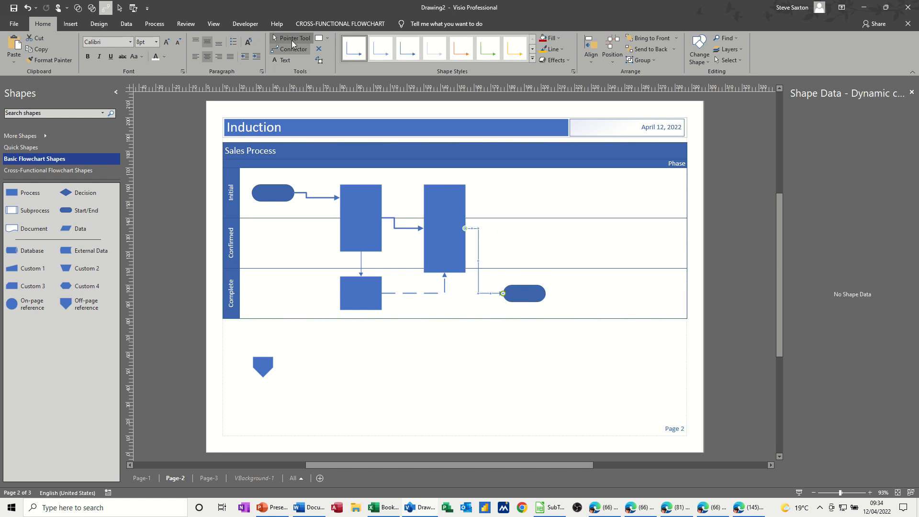
pyautogui.click(293, 42)
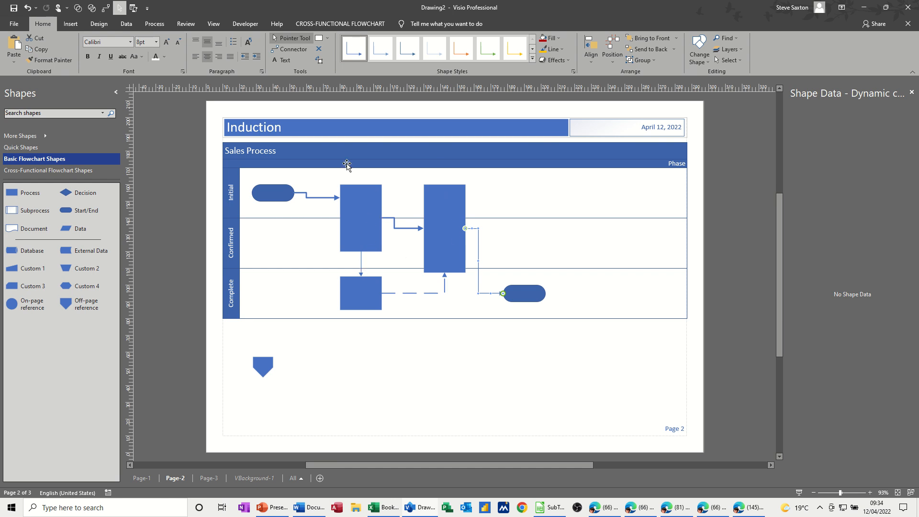
pyautogui.click(292, 53)
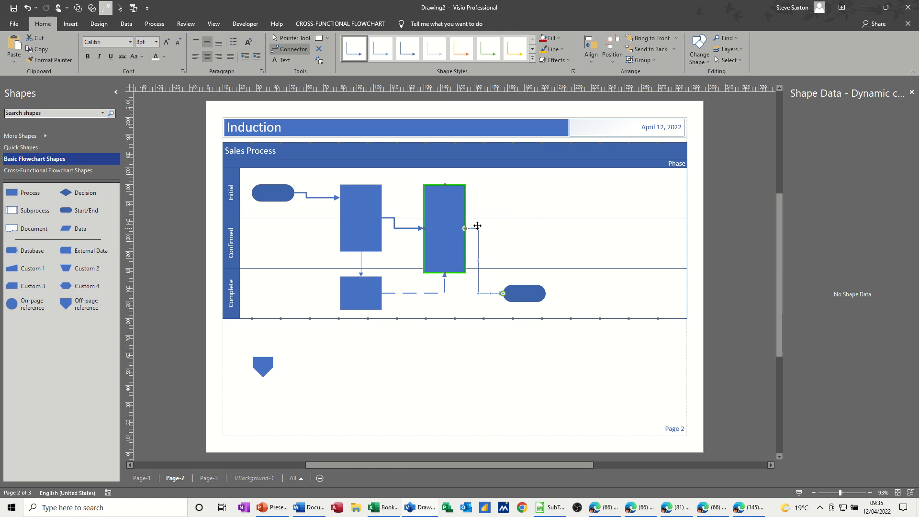
pyautogui.click(290, 39)
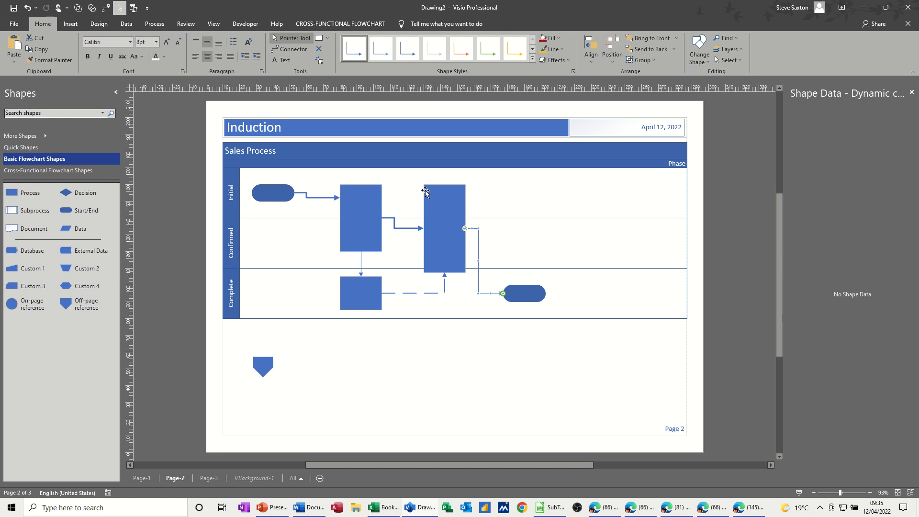
pyautogui.click(364, 217)
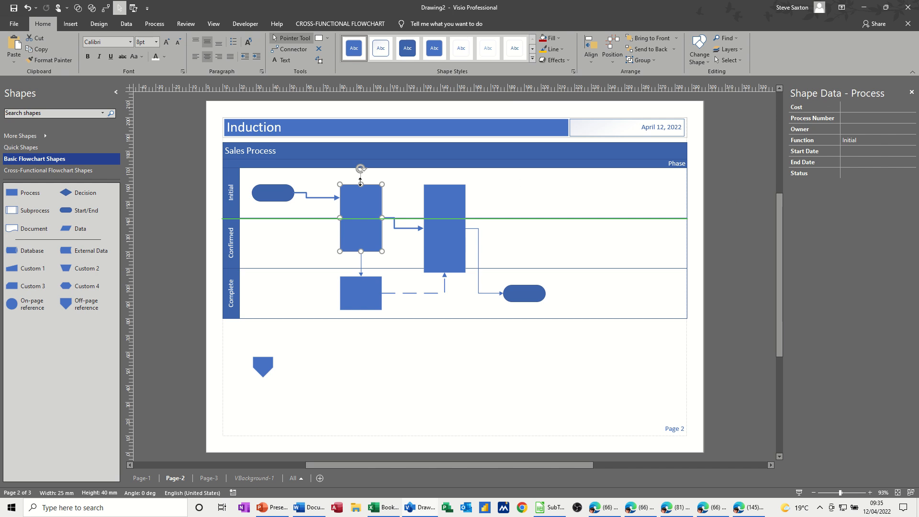
pyautogui.click(246, 25)
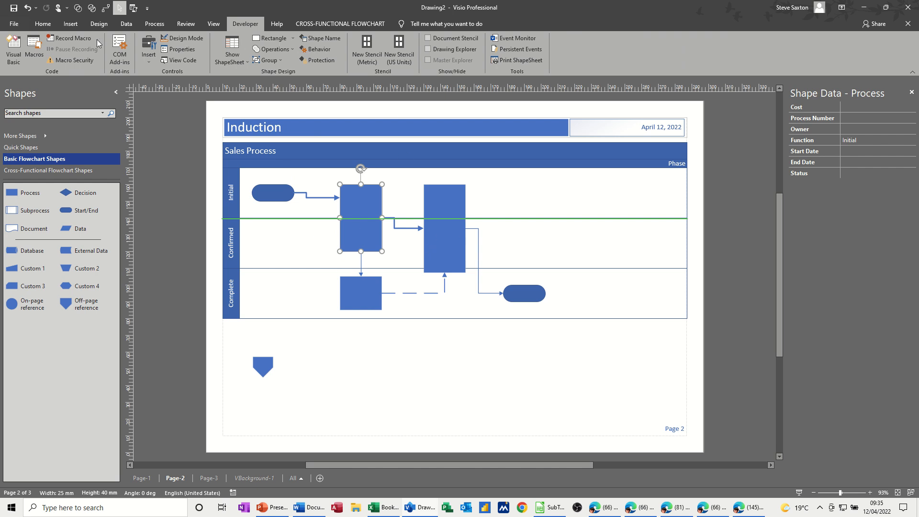
pyautogui.click(43, 24)
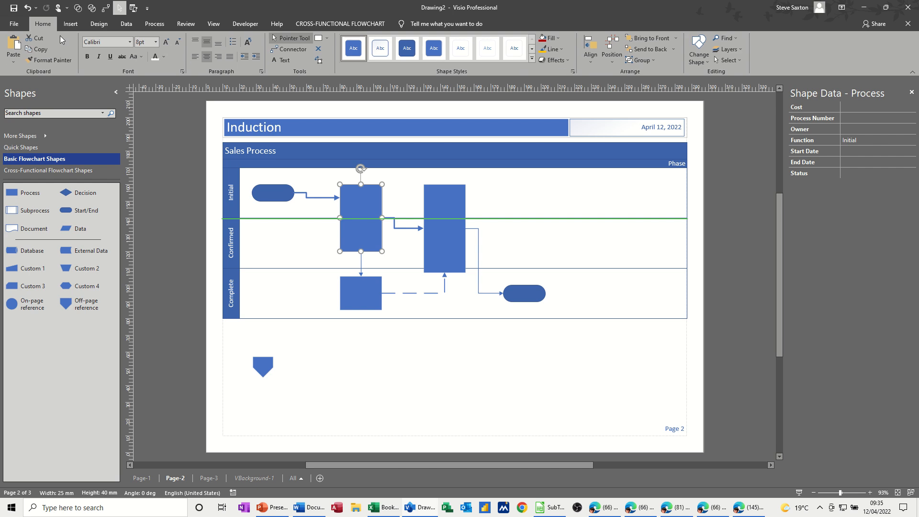
pyautogui.click(525, 293)
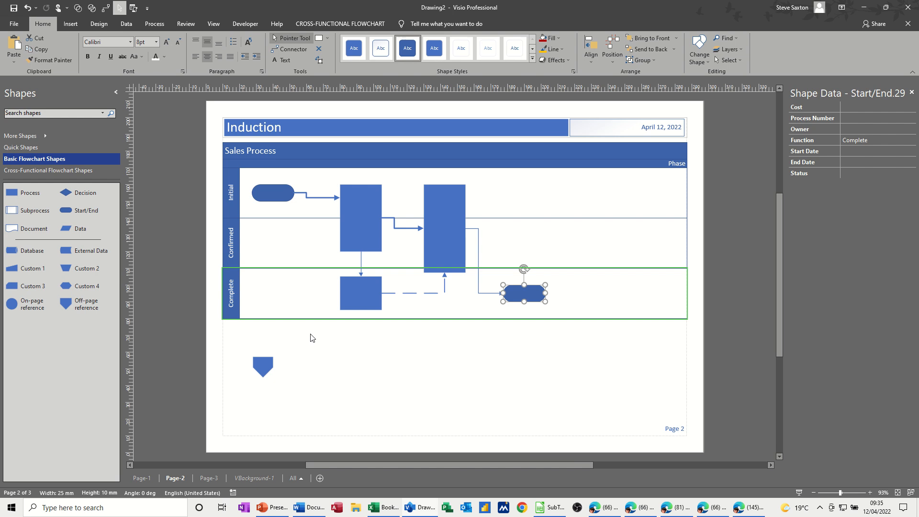
# Open the recent drawing BPMN.vsdx and toggle the BPMN 2.0 rule set used for checking the diagram.
pyautogui.click(15, 25)
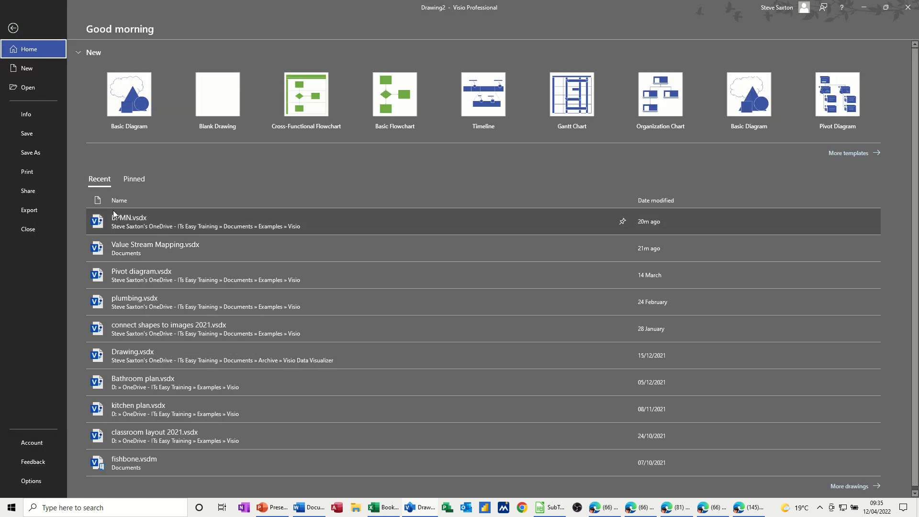
pyautogui.press('Escape')
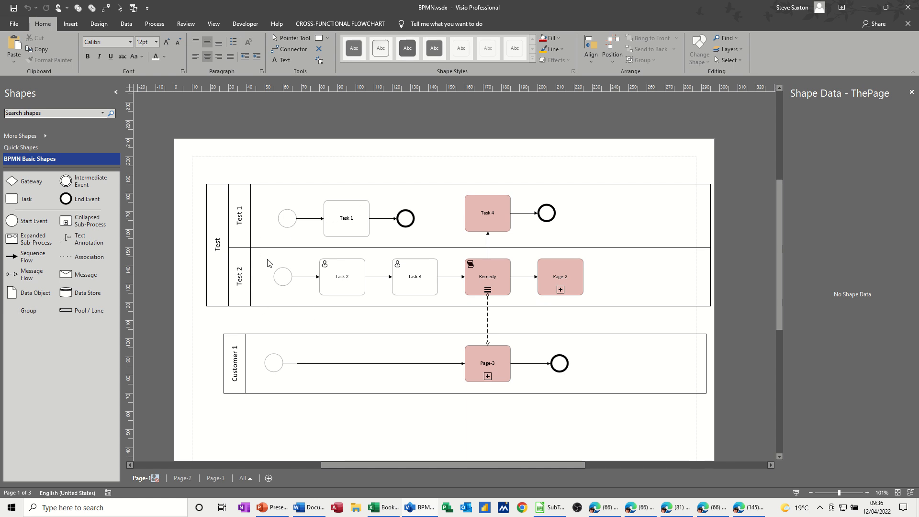
pyautogui.click(157, 25)
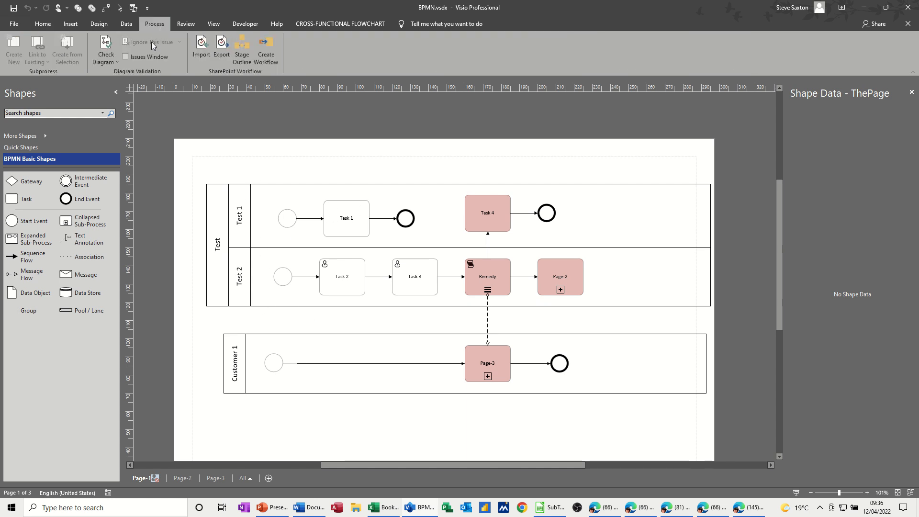
pyautogui.click(111, 60)
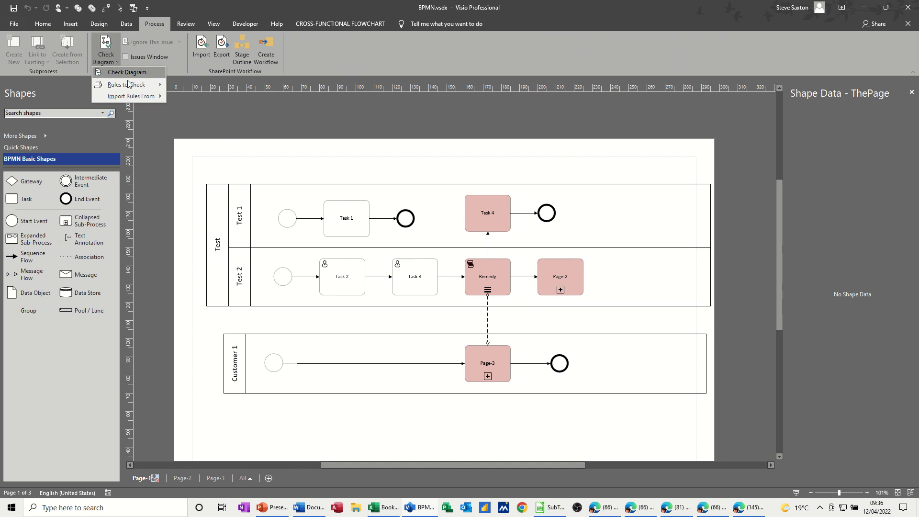
pyautogui.moveTo(137, 86)
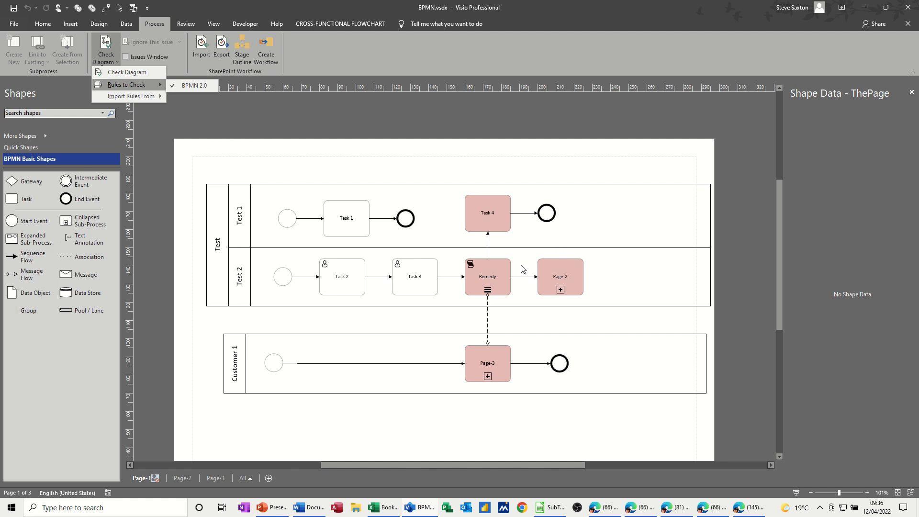
pyautogui.click(189, 84)
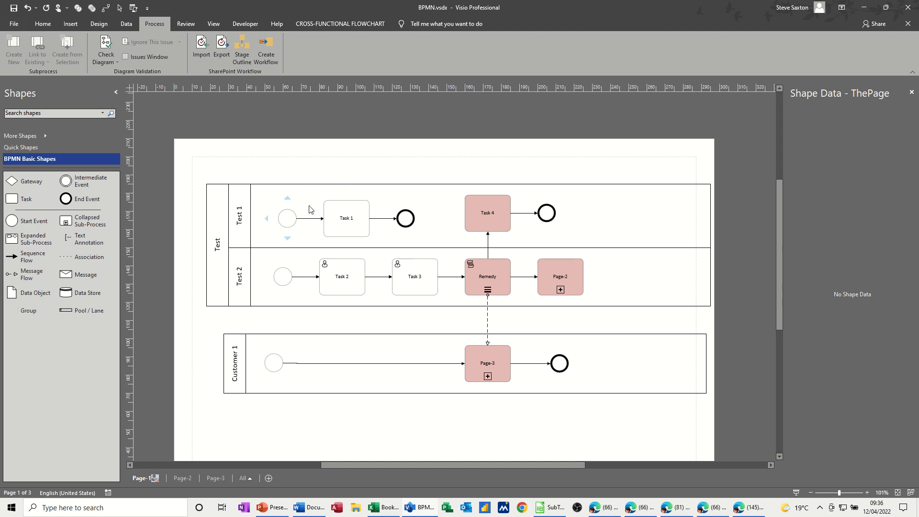
# Open the recent drawing Value Stream Mapping.vsdx and look over its supplier, customer, phases and timeline.
pyautogui.click(16, 28)
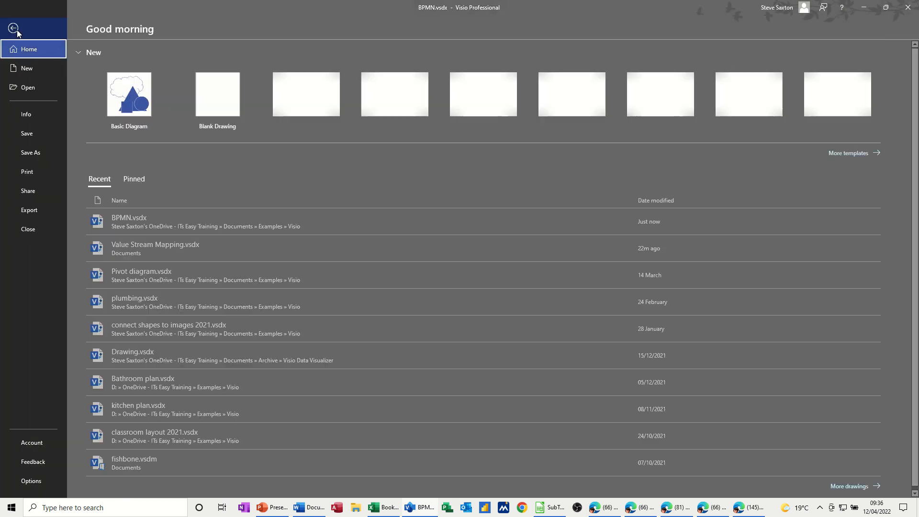
pyautogui.click(143, 251)
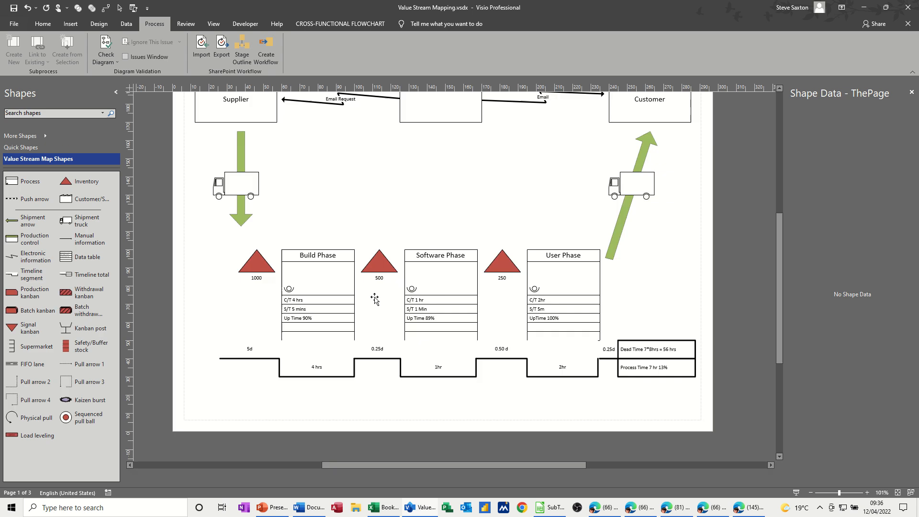
pyautogui.scroll(2, 446, 305)
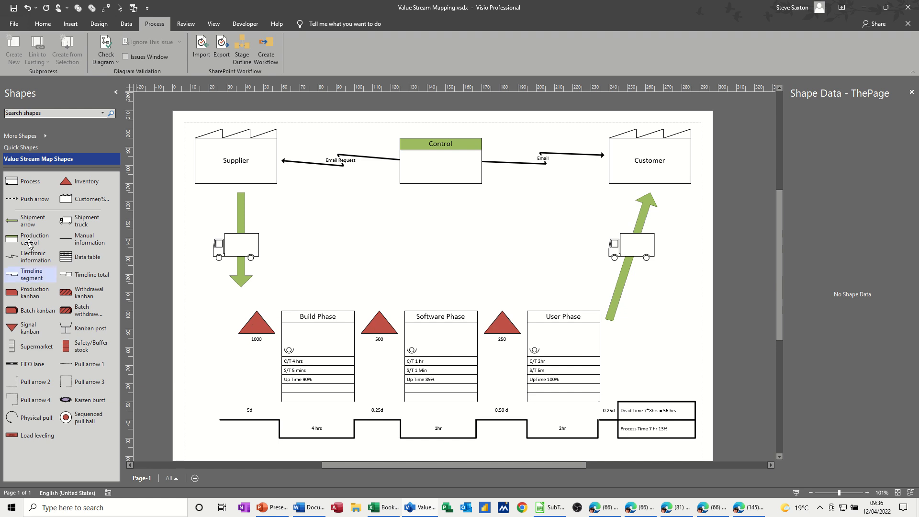
pyautogui.scroll(-1, 379, 364)
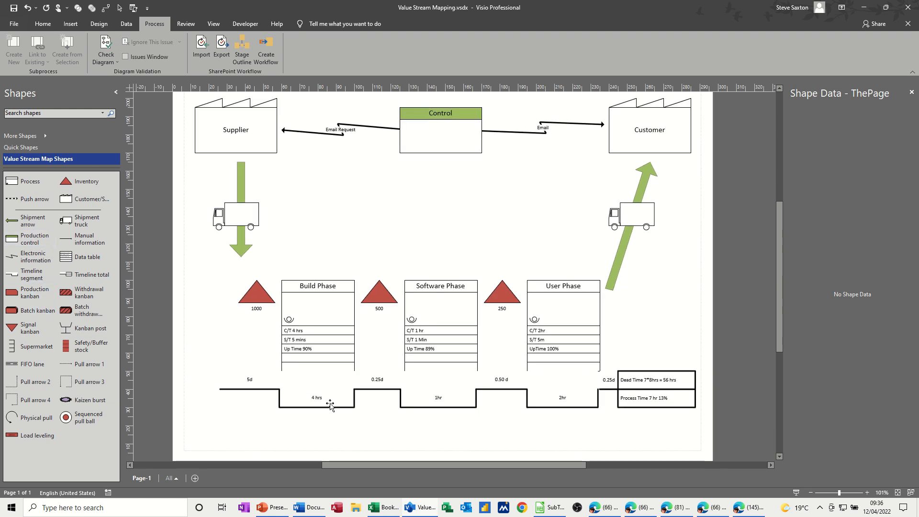